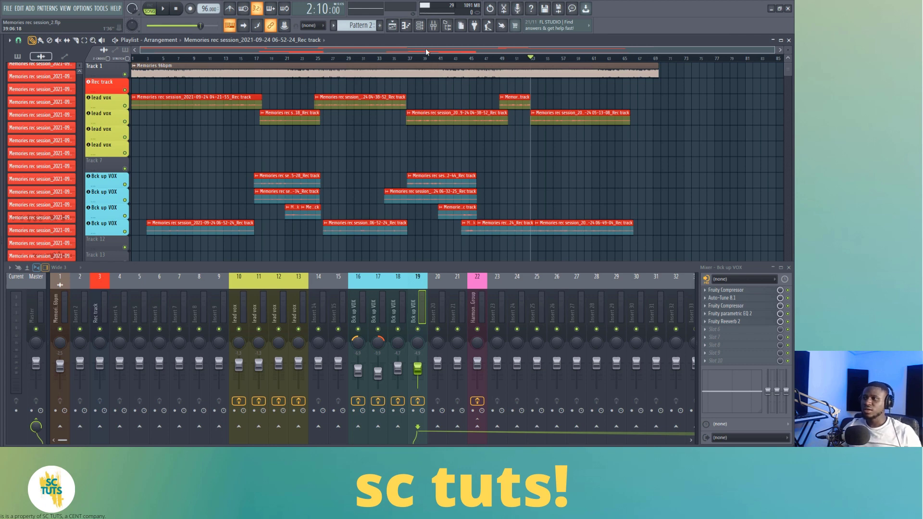
# Step: Play the arrangement from the beginning and listen to the balance of the beat, lead vocal and first backup vocal
pyautogui.moveTo(163, 61); pyautogui.dragTo(145, 63)
pyautogui.scroll(2, 145, 62)
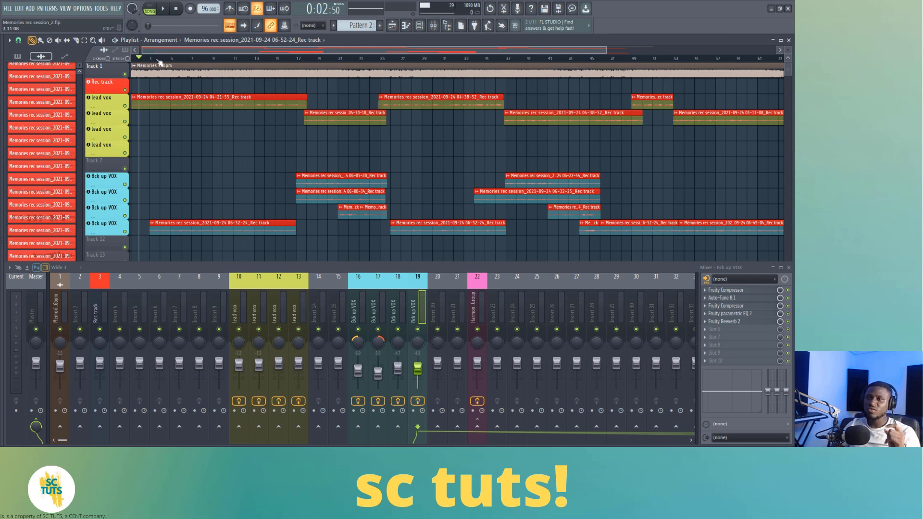
pyautogui.scroll(2, 159, 62)
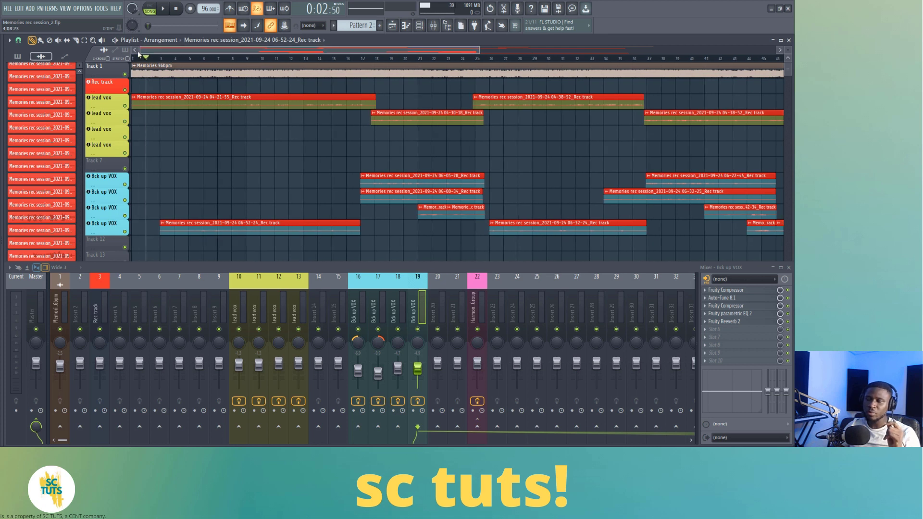
pyautogui.click(161, 59)
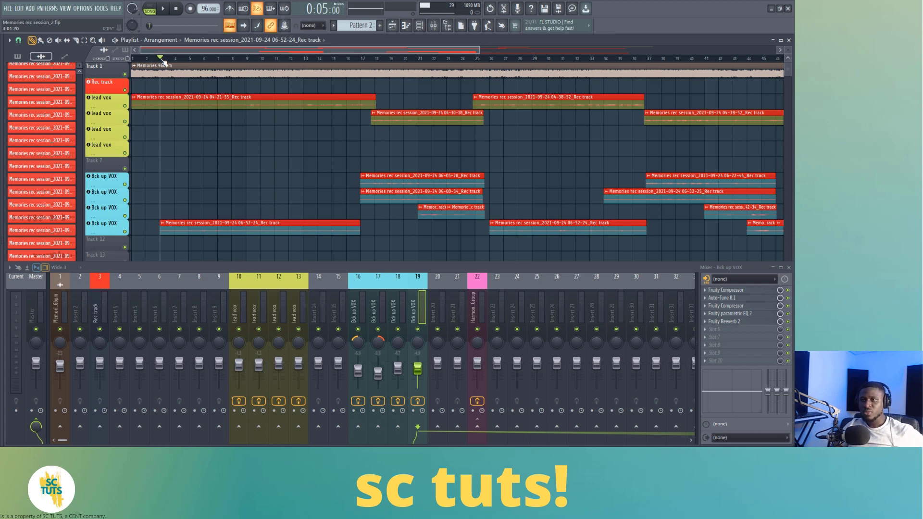
pyautogui.moveTo(163, 62); pyautogui.dragTo(126, 60)
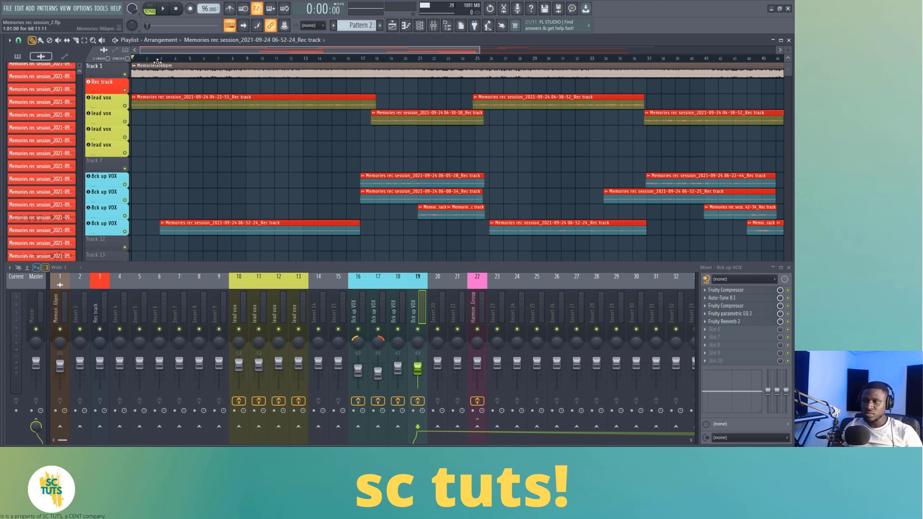
pyautogui.press('space')
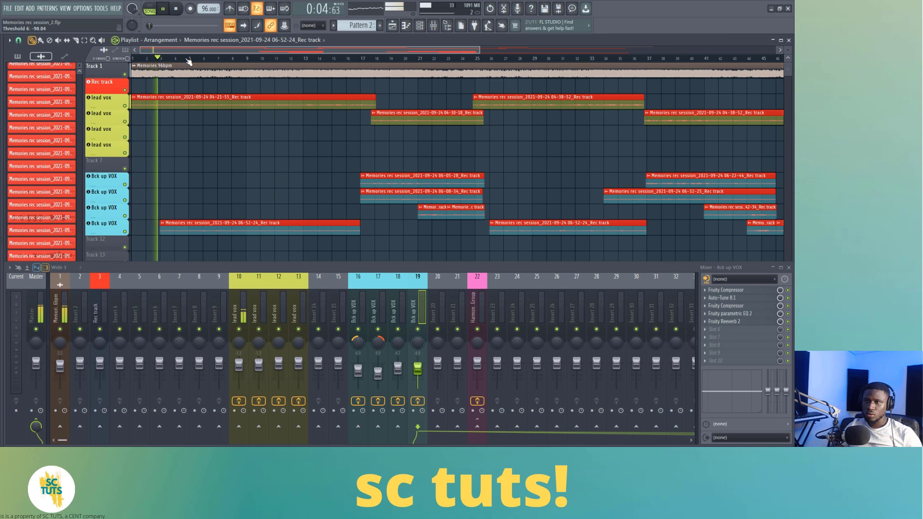
pyautogui.scroll(2, 189, 61)
pyautogui.scroll(2, 189, 61)
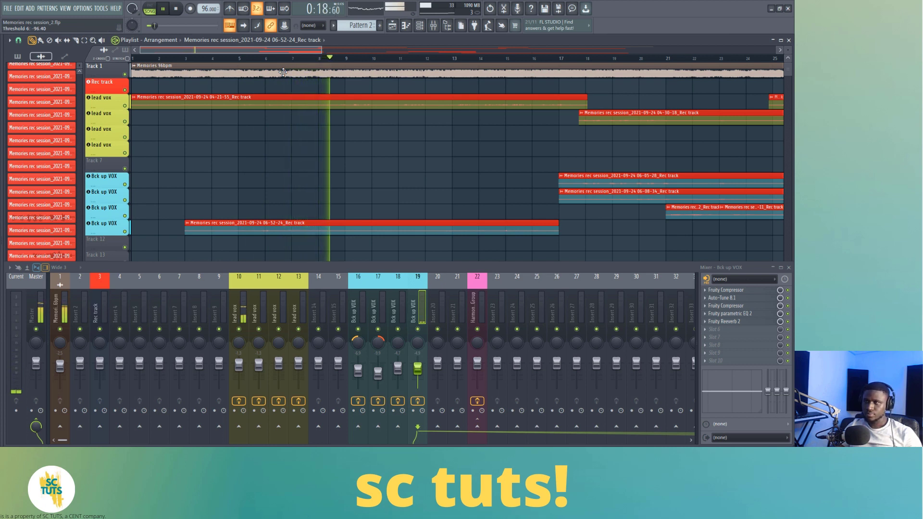
pyautogui.scroll(-1, 329, 63)
pyautogui.scroll(-1, 329, 63)
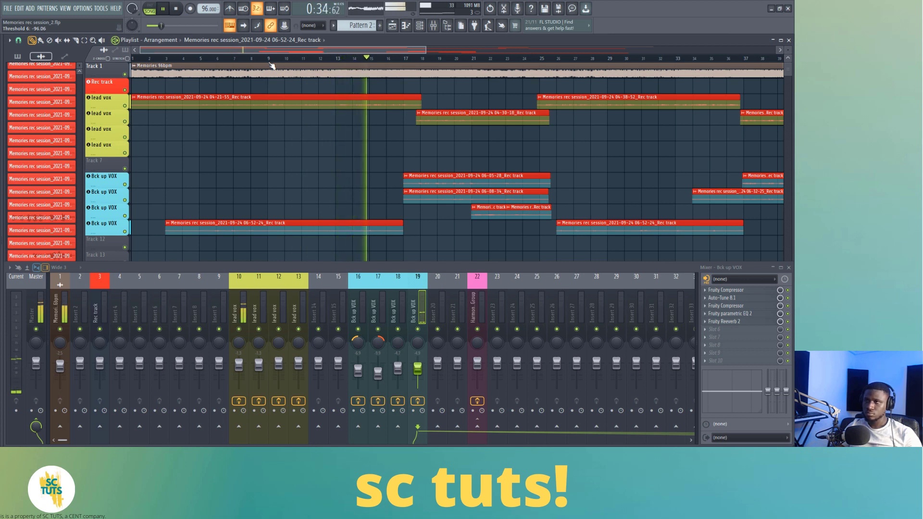
pyautogui.press('space')
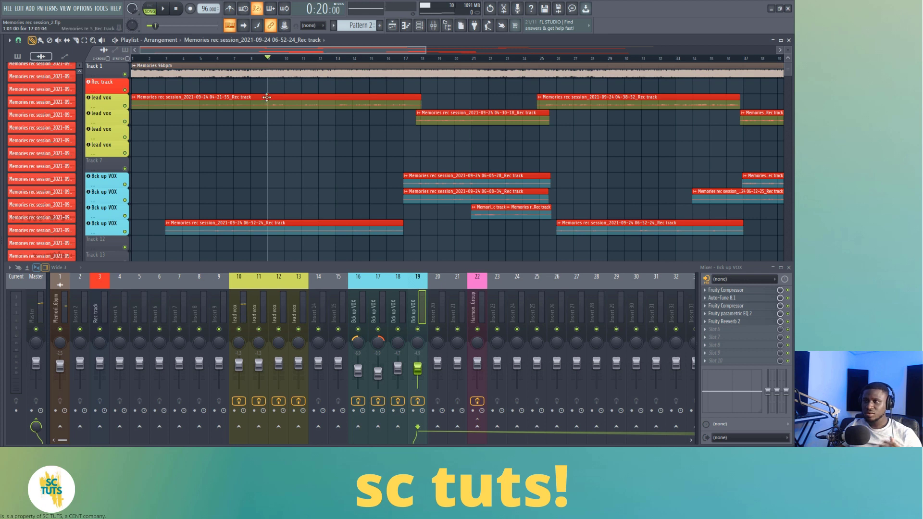
# Step: Lower the volume of the Memories 96bpm beat's mixer track slightly and check the balance by playing from around bar 4
pyautogui.doubleClick(270, 76)
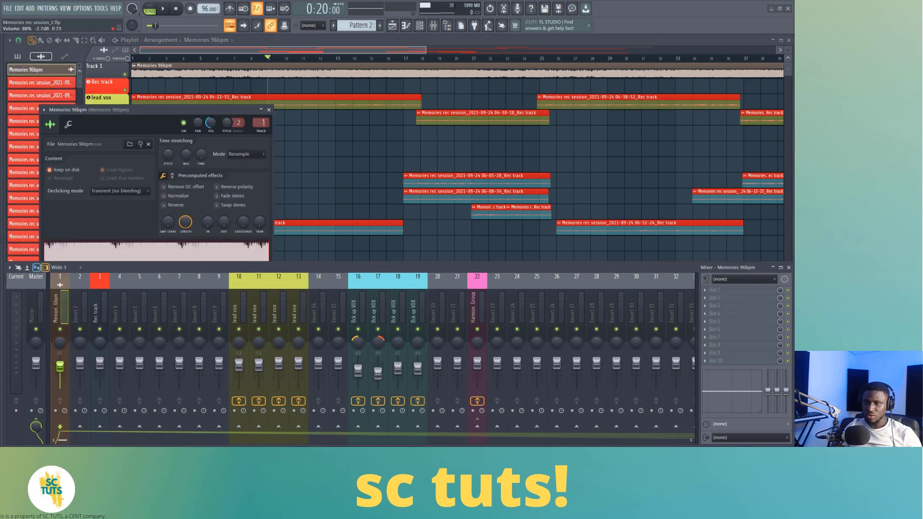
pyautogui.press('space')
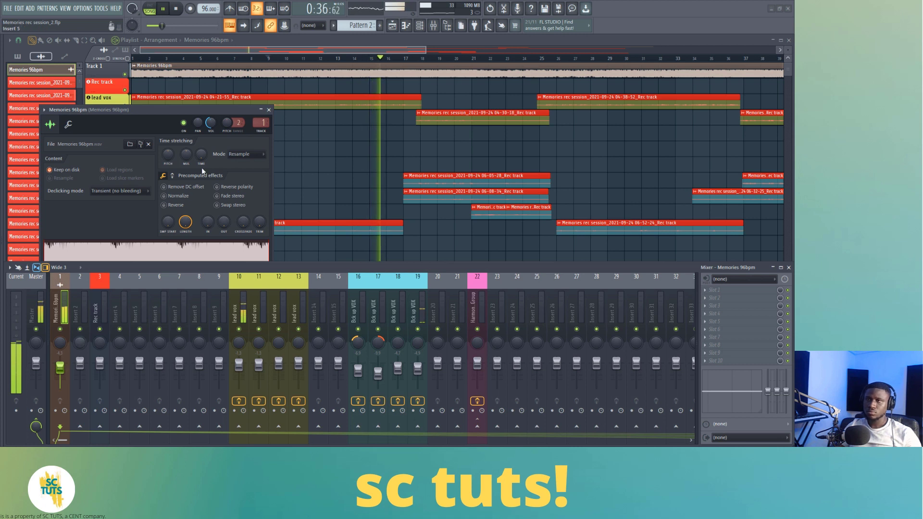
pyautogui.click(193, 58)
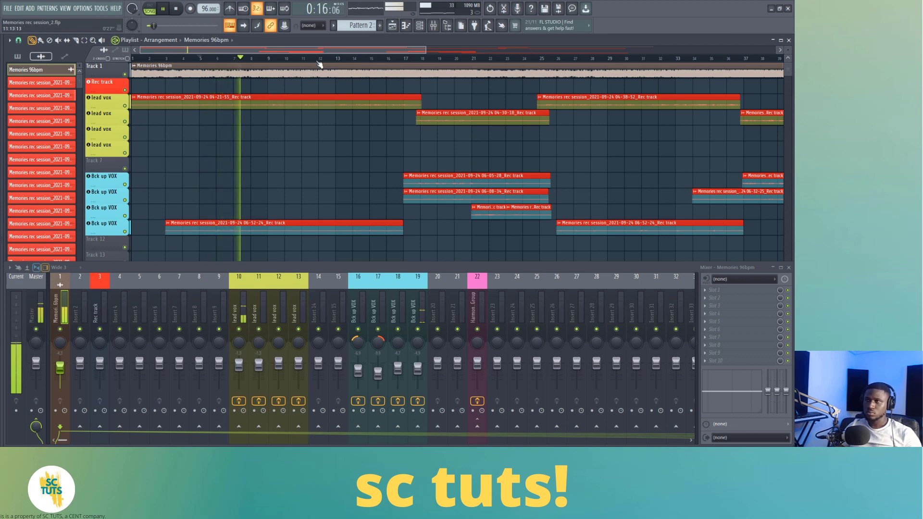
pyautogui.scroll(-1, 321, 63)
pyautogui.scroll(-2, 321, 62)
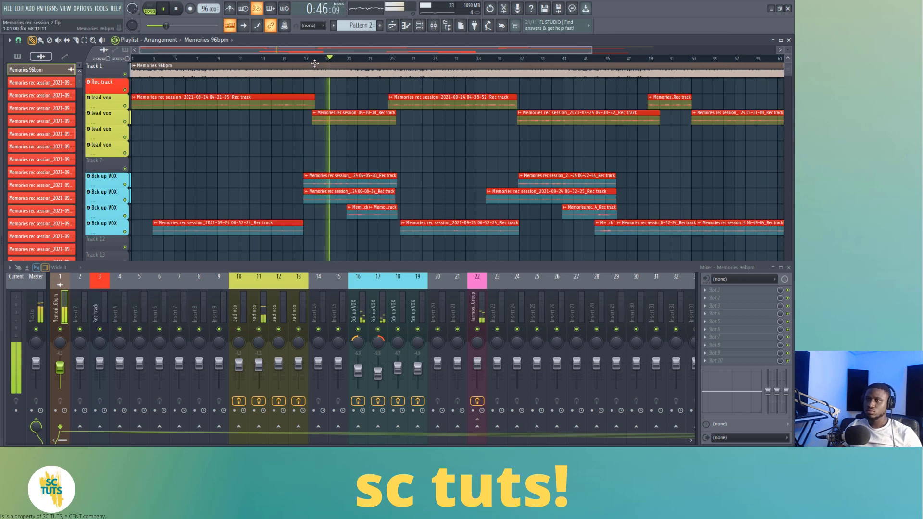
pyautogui.press('space')
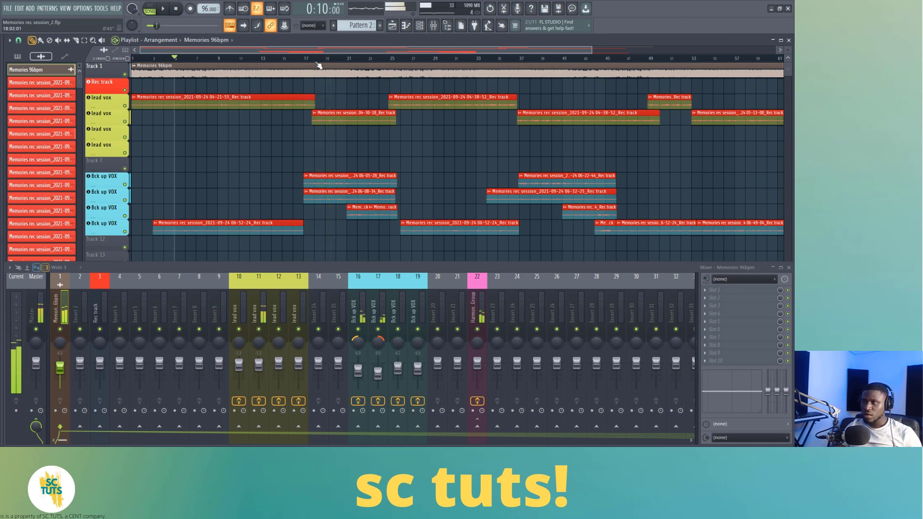
# Step: Select bars 17 to 25, adjust the volume of the backup vocal on mixer track 17, and play the section
pyautogui.click(316, 60)
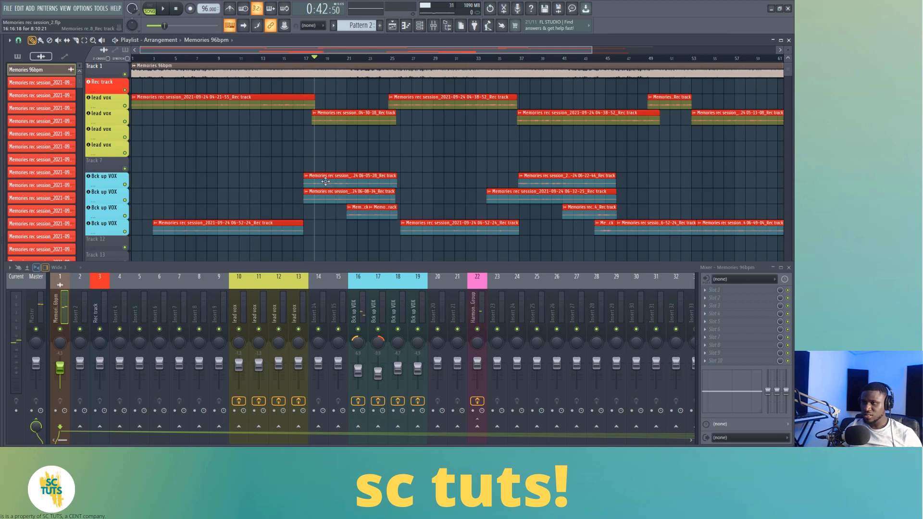
pyautogui.moveTo(309, 61); pyautogui.dragTo(398, 71)
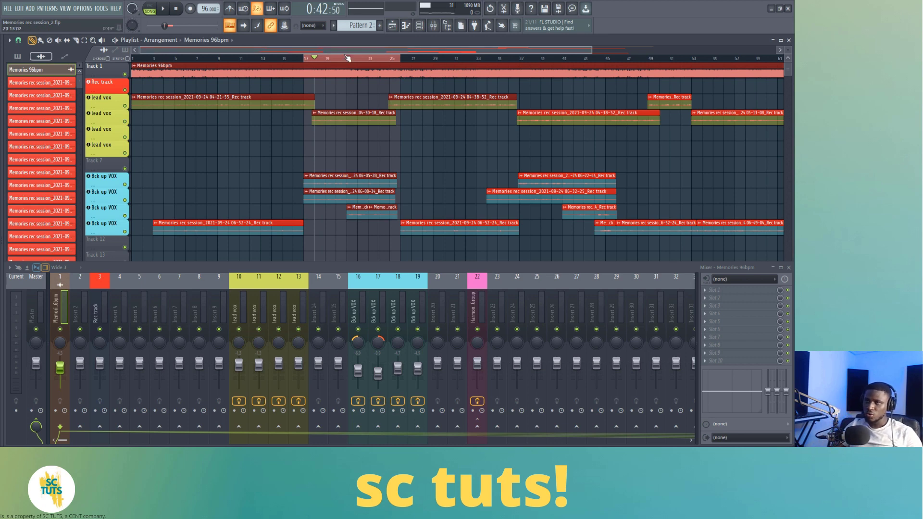
pyautogui.scroll(4, 348, 58)
pyautogui.doubleClick(317, 194)
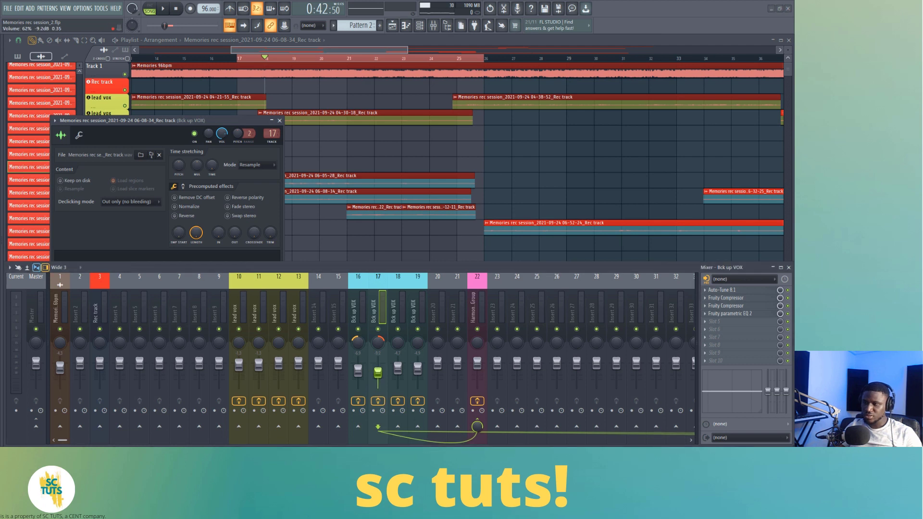
pyautogui.click(281, 122)
pyautogui.press('space')
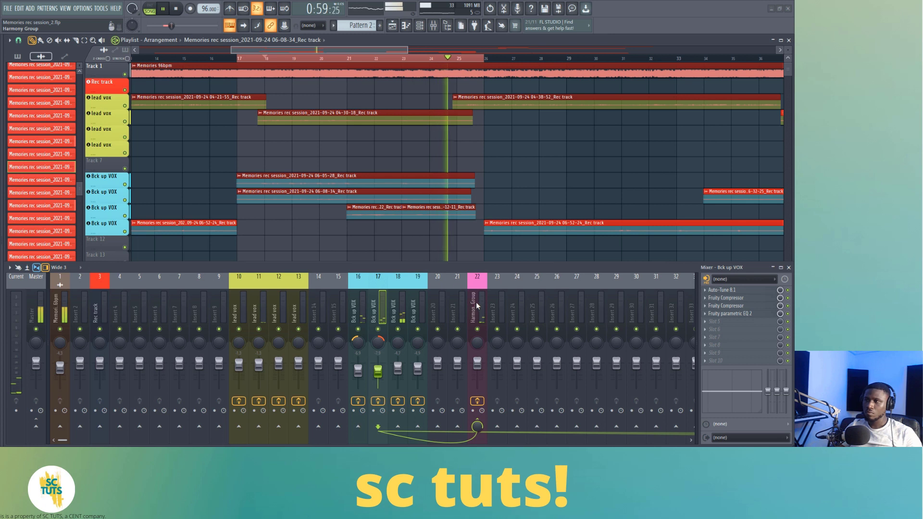
pyautogui.press('space')
# Step: Raise the volume of the backup vocal on mixer track 18 slightly and play it from bar 21
pyautogui.click(351, 58)
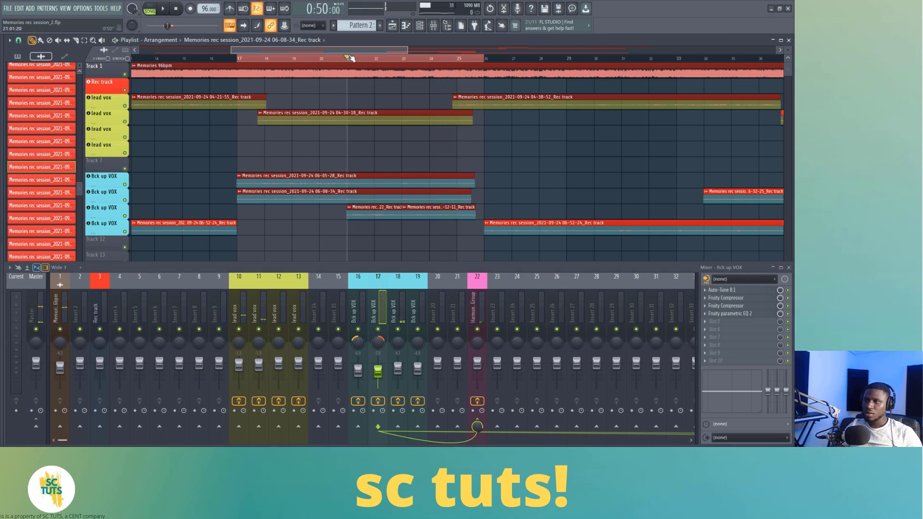
pyautogui.doubleClick(425, 212)
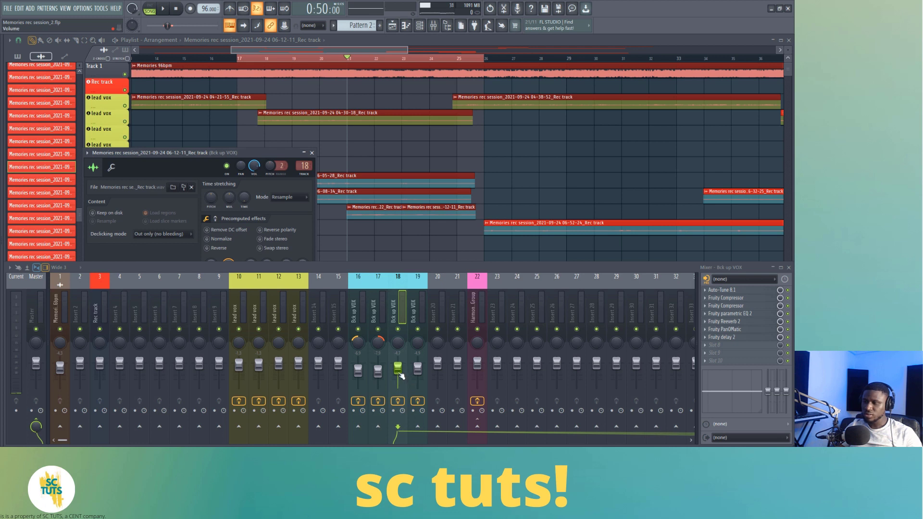
pyautogui.moveTo(400, 374); pyautogui.dragTo(400, 372)
pyautogui.press('space')
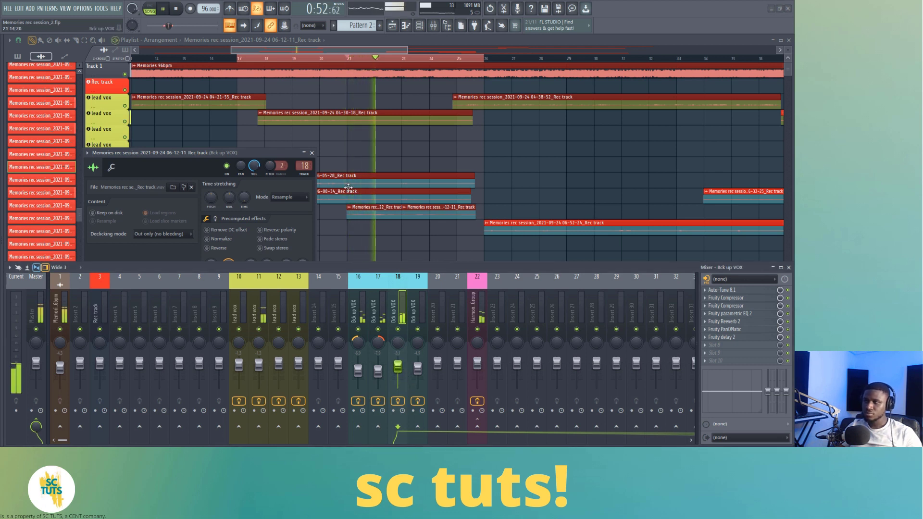
pyautogui.click(312, 152)
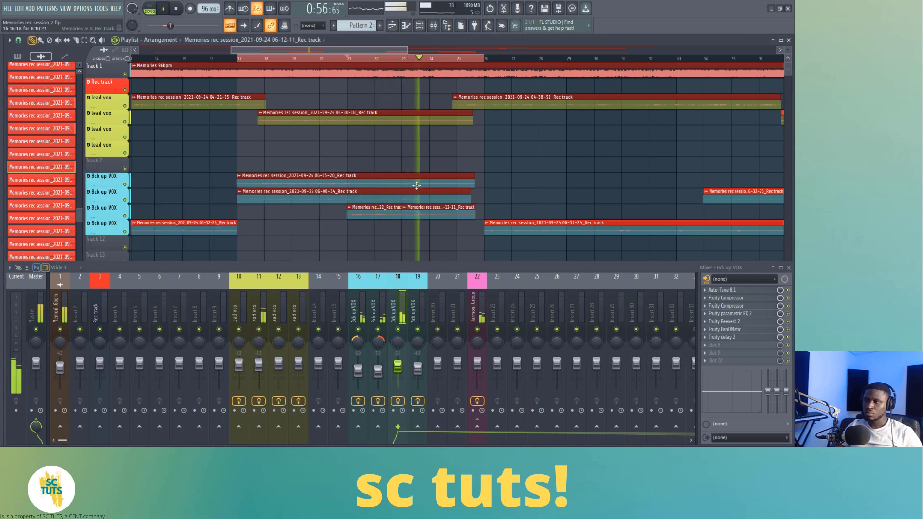
# Step: Listen to the rest of the arrangement through the last vocal clips, checking the lead vocal channel used at bar 25
pyautogui.scroll(-5, 359, 62)
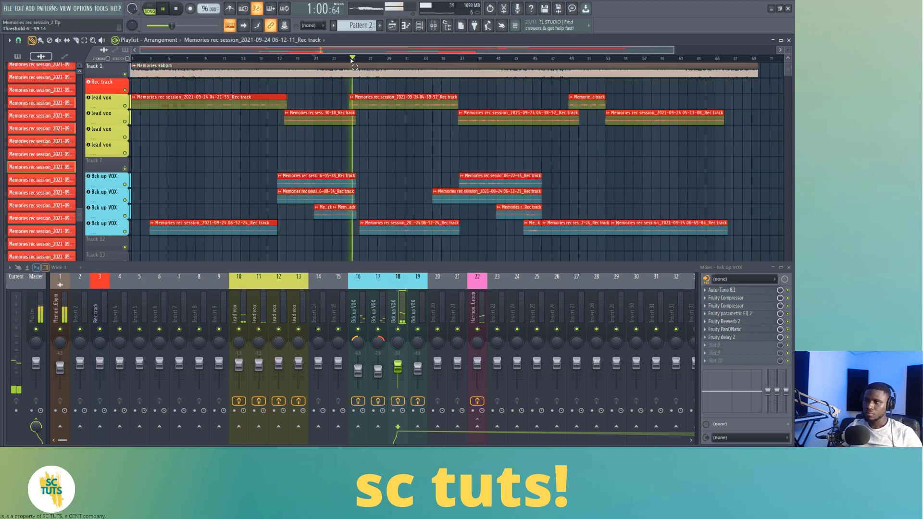
pyautogui.scroll(-2, 356, 63)
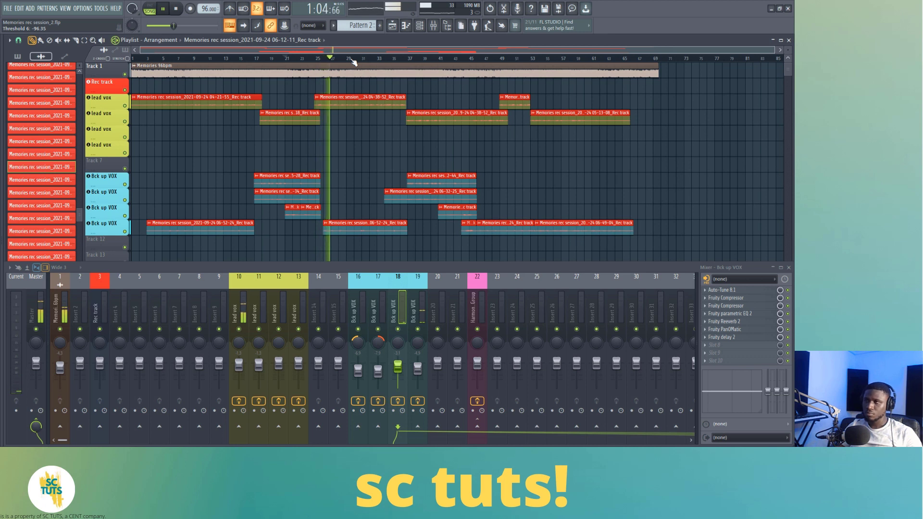
pyautogui.doubleClick(345, 100)
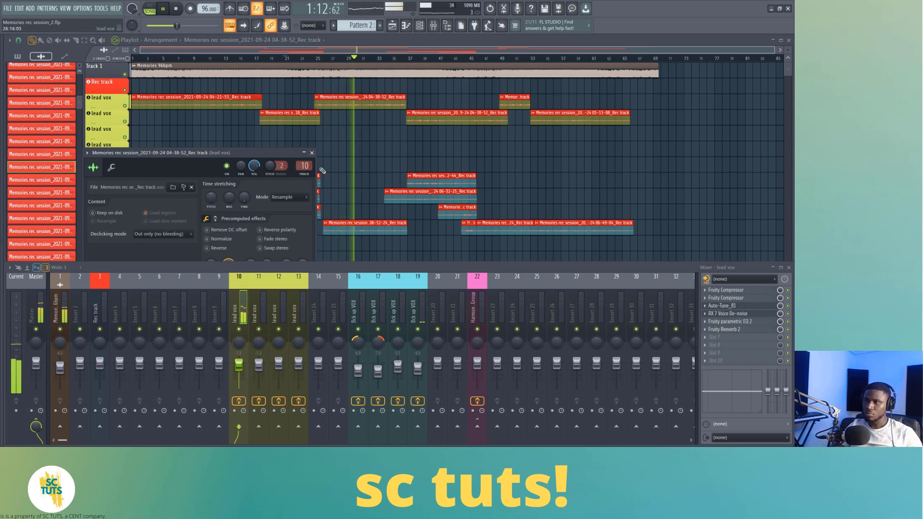
pyautogui.click(311, 152)
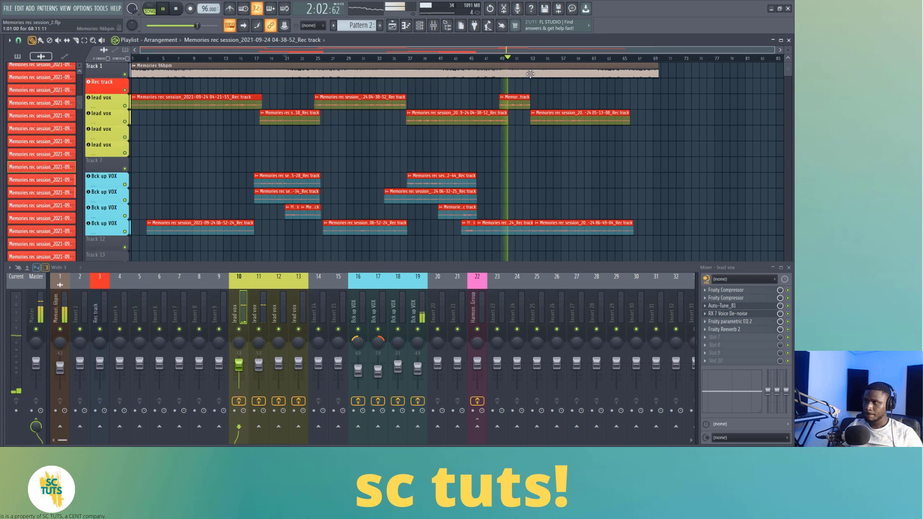
pyautogui.scroll(5, 537, 64)
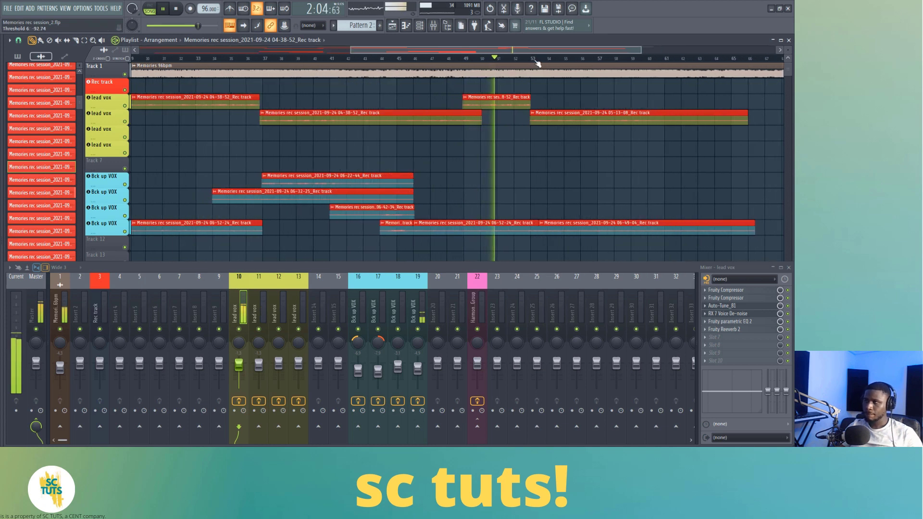
pyautogui.scroll(-5, 537, 64)
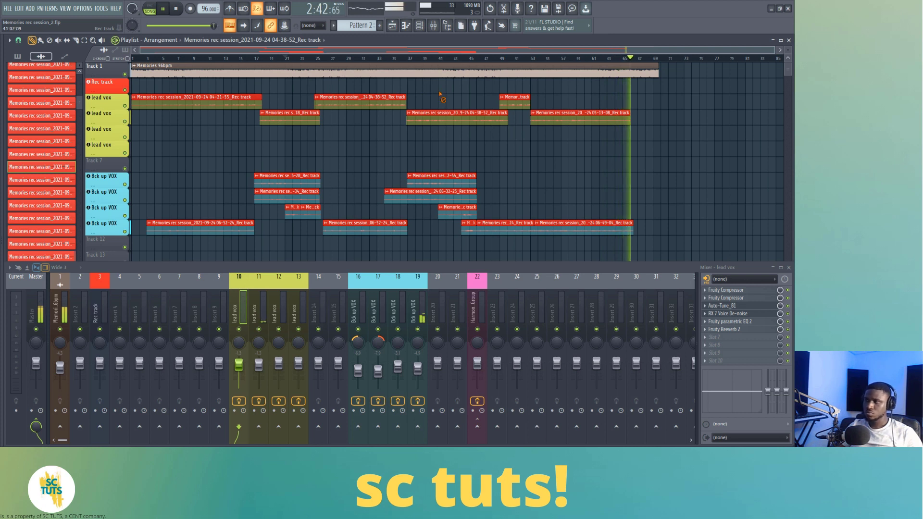
pyautogui.press('space')
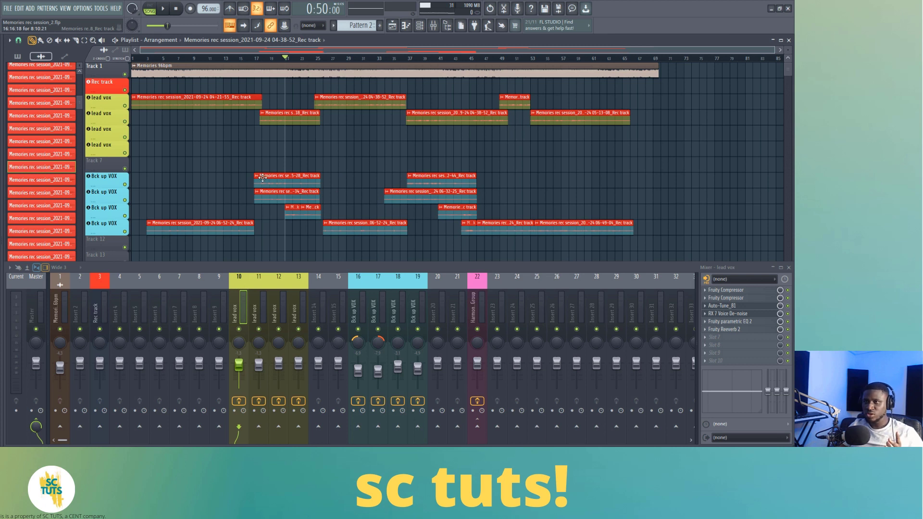
# Step: Move the playhead back to bar 5, select the Master mixer track and reset its panning to the default
pyautogui.moveTo(177, 58); pyautogui.dragTo(162, 58)
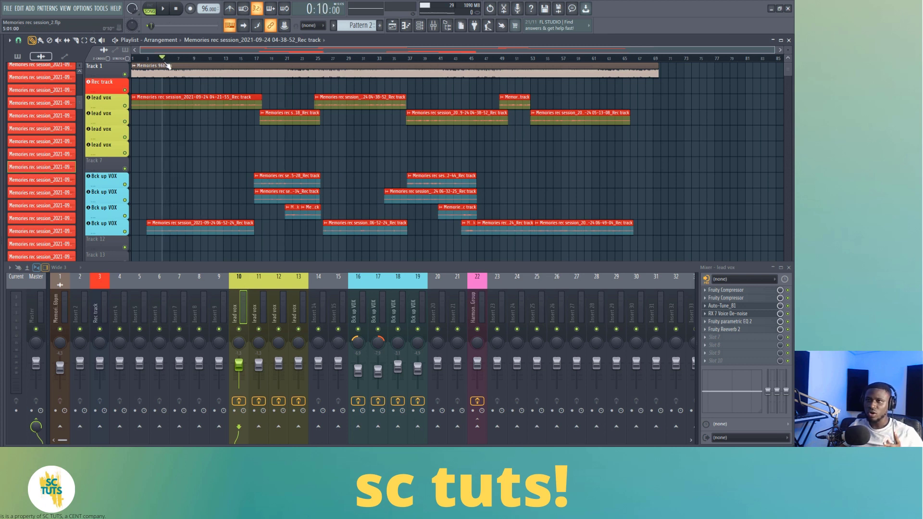
pyautogui.click(33, 298)
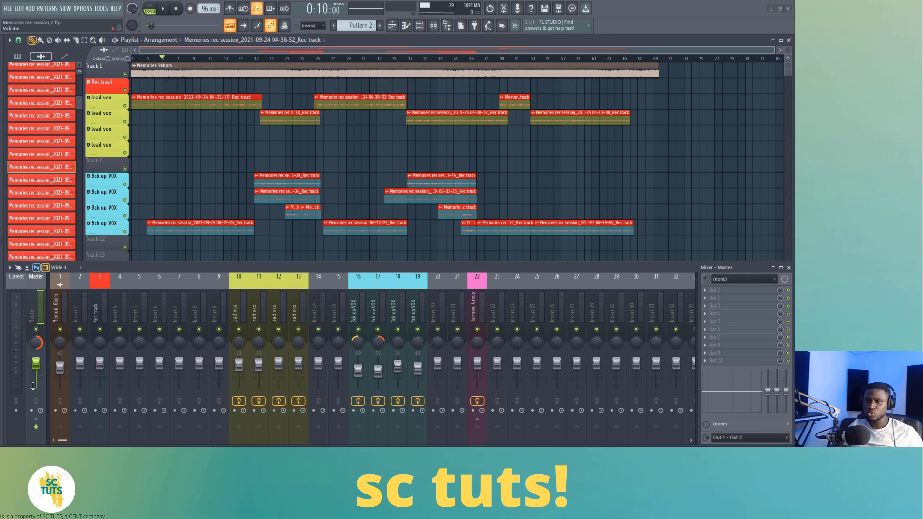
pyautogui.rightClick(39, 345)
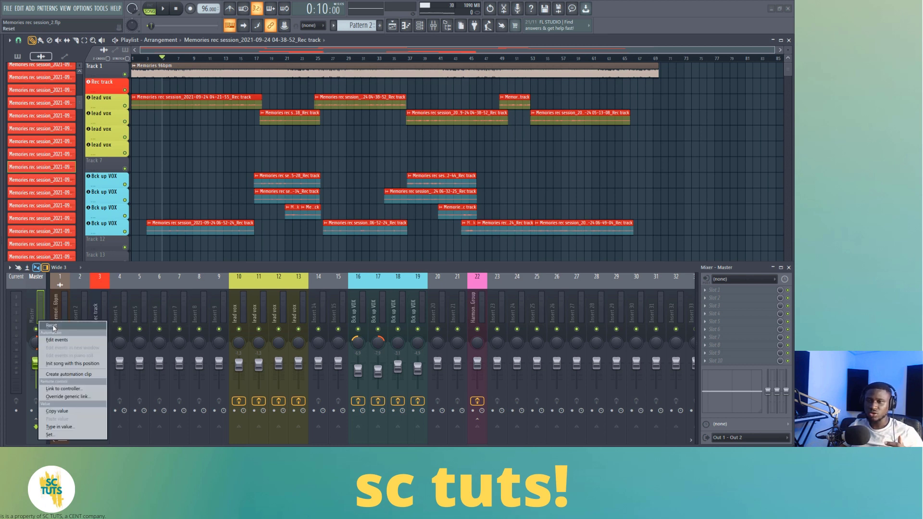
pyautogui.click(53, 327)
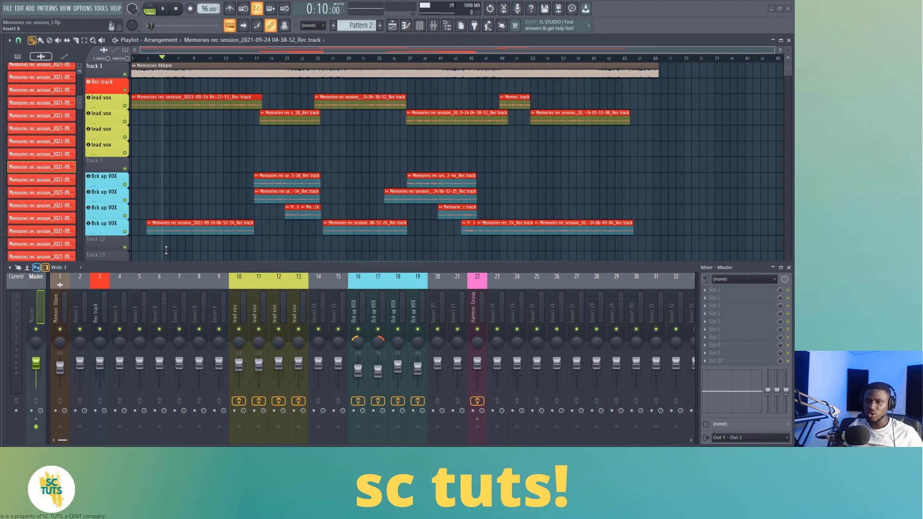
# Step: Enlarge the mixer to show its full-height channel strips and start playback from the beginning of the song
pyautogui.moveTo(166, 263); pyautogui.dragTo(173, 172)
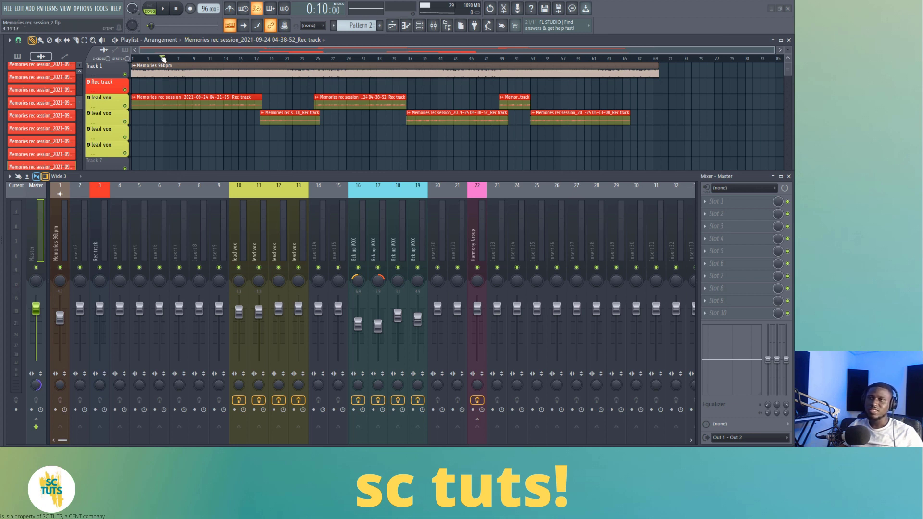
pyautogui.moveTo(163, 59); pyautogui.dragTo(135, 60)
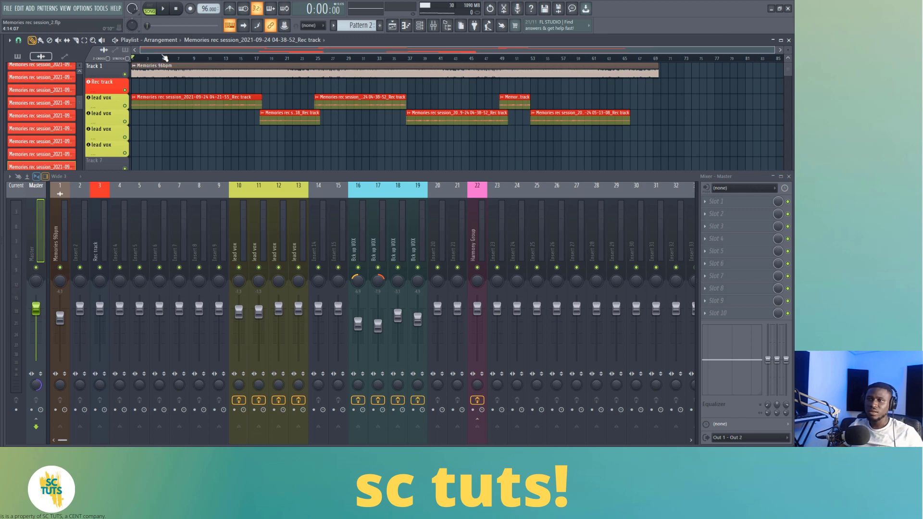
pyautogui.press('space')
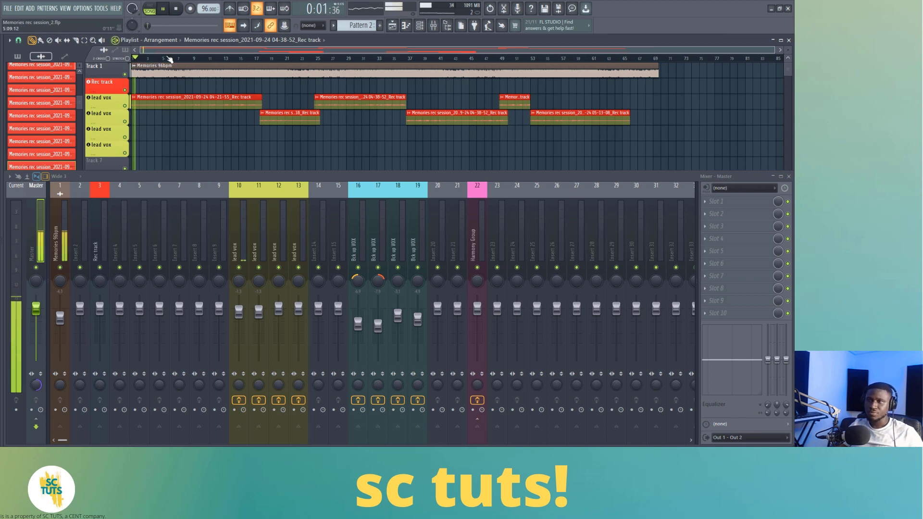
# Step: Play the song from about bar 5 with the mixer shortened so the backup vocal clips are shown in the playlist
pyautogui.click(169, 59)
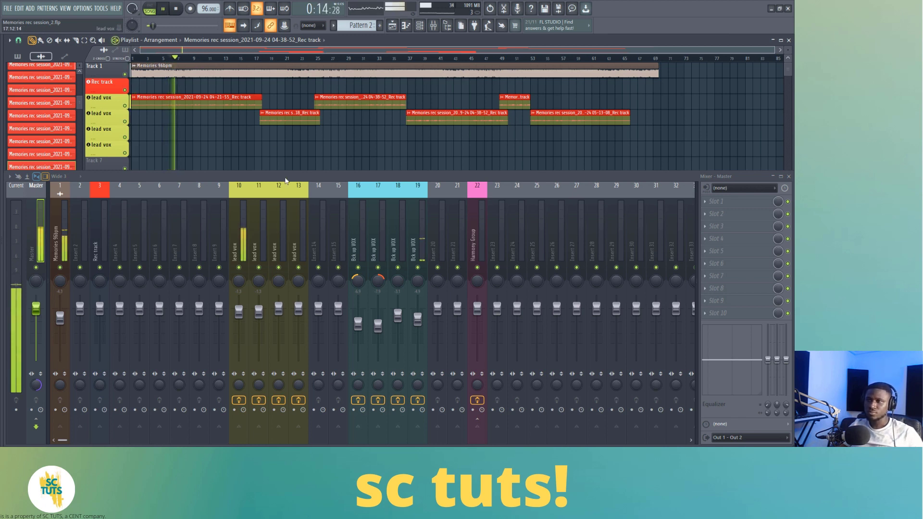
pyautogui.moveTo(285, 181); pyautogui.dragTo(274, 283)
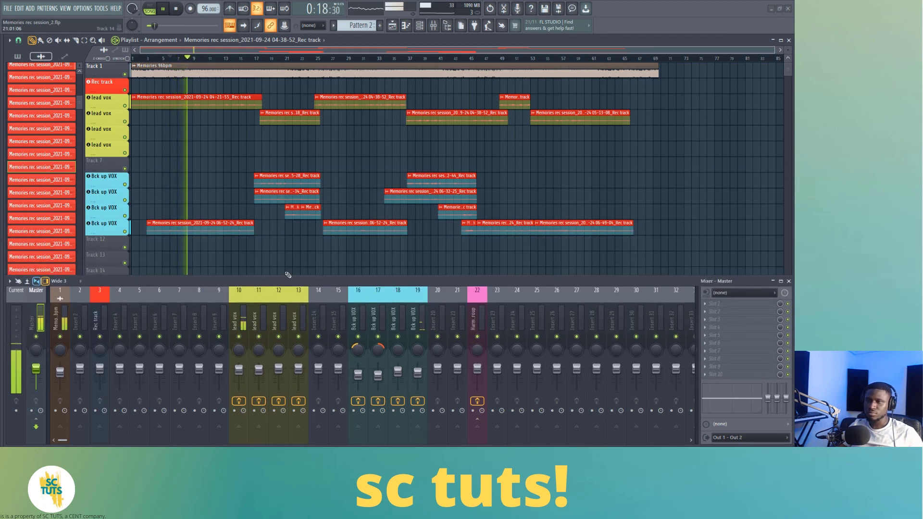
pyautogui.scroll(-2, 294, 241)
pyautogui.scroll(2, 294, 240)
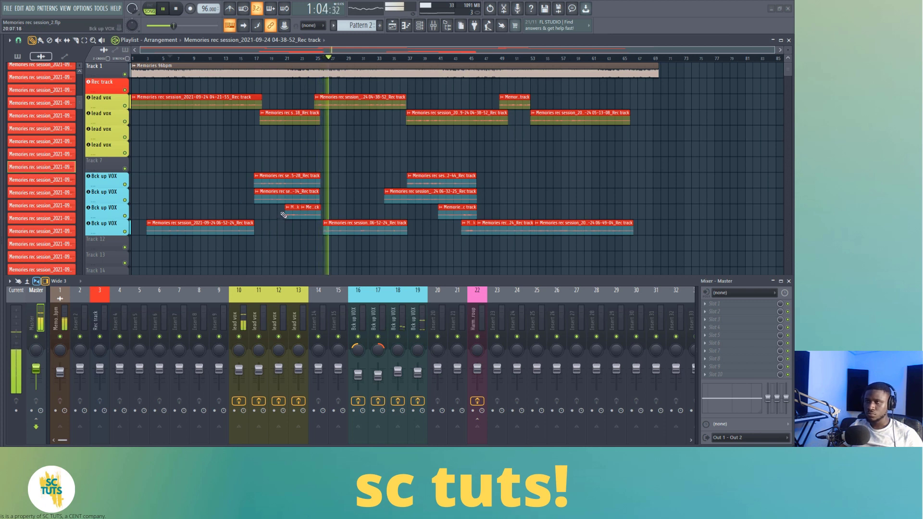
# Step: Spot-check the mix at several points from bar 37 up to bar 53 and stop playback
pyautogui.click(406, 58)
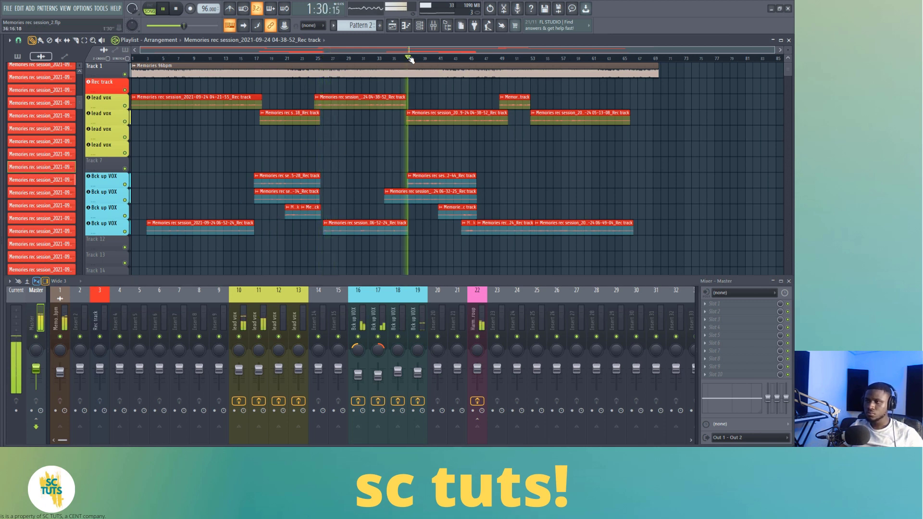
pyautogui.click(476, 59)
pyautogui.click(495, 59)
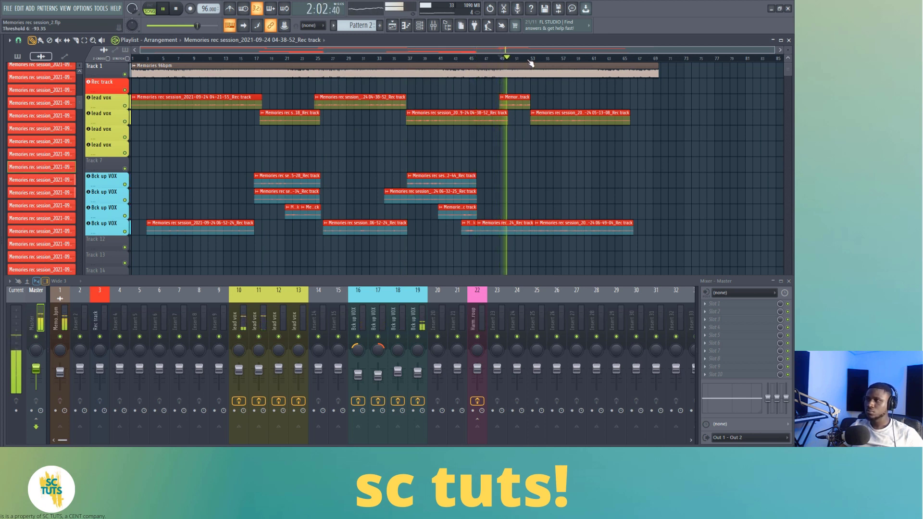
pyautogui.click(531, 59)
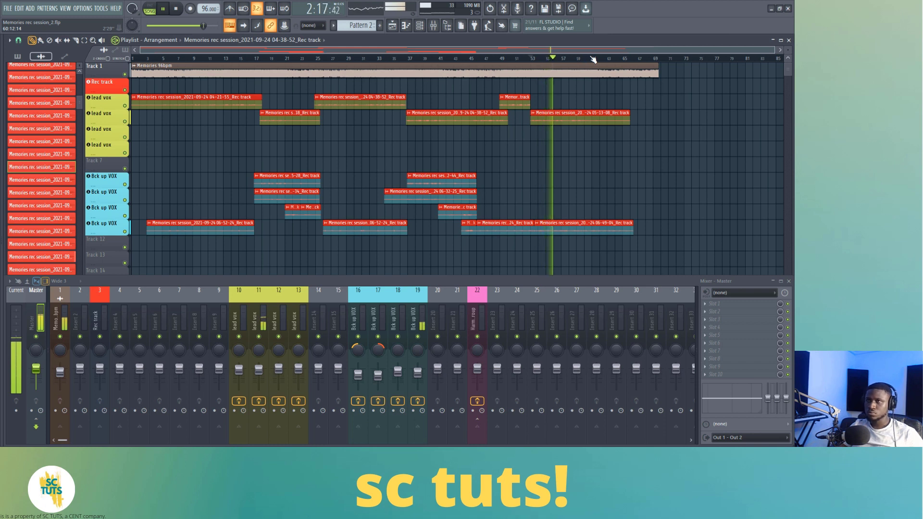
pyautogui.press('space')
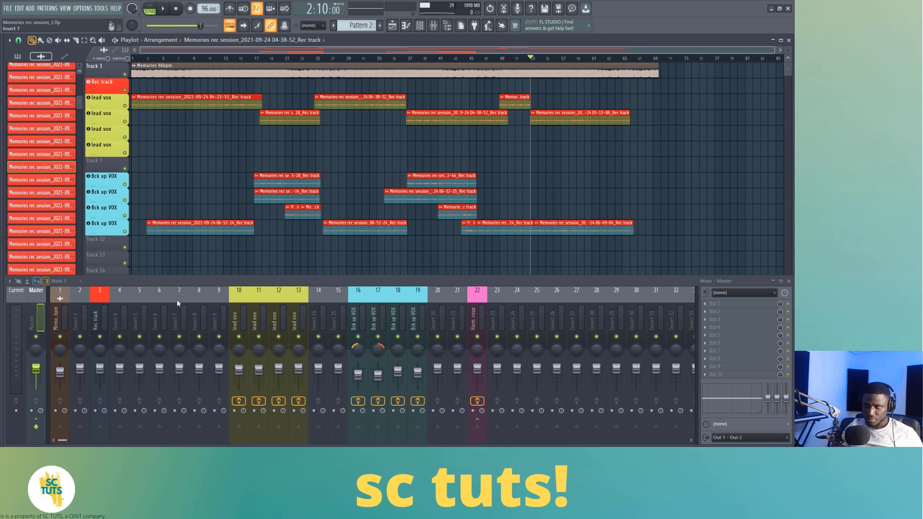
pyautogui.scroll(-1, 279, 239)
pyautogui.scroll(1, 276, 237)
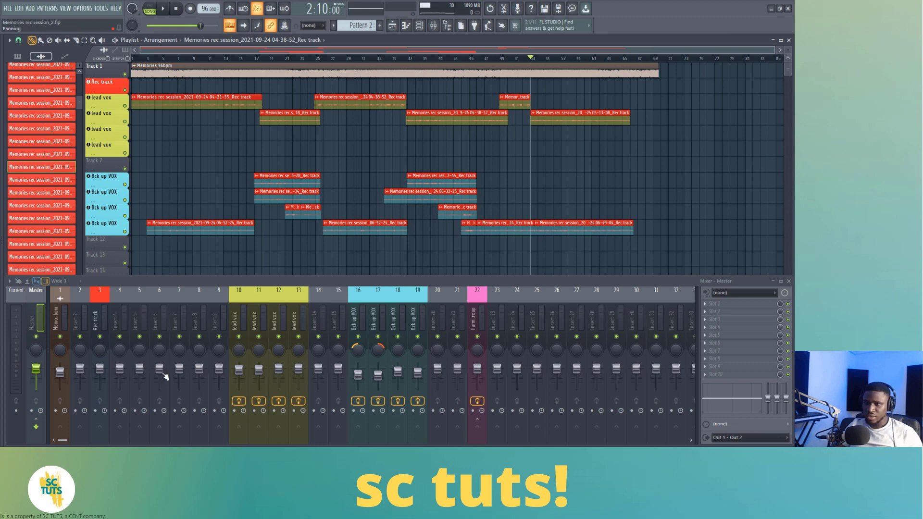
# Step: Load Fruity Parametric EQ 2 into the first effect slot of the Master track
pyautogui.click(731, 307)
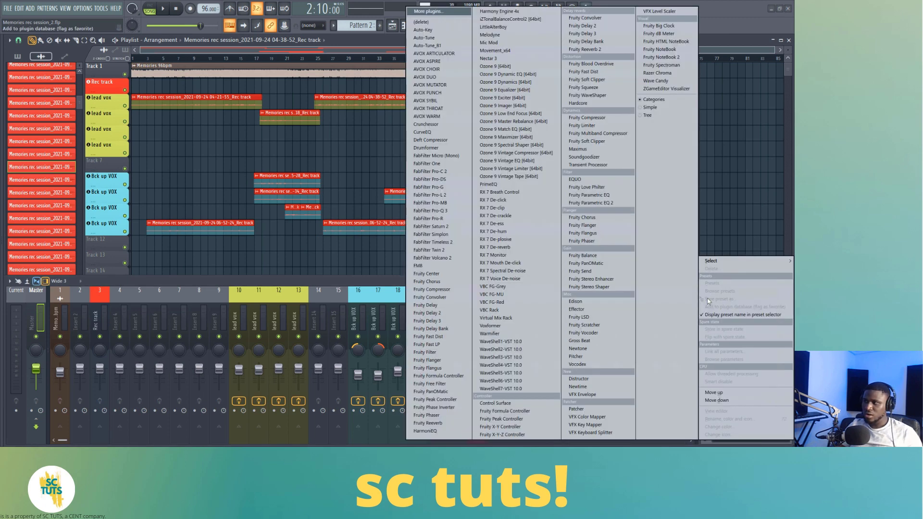
pyautogui.click(596, 203)
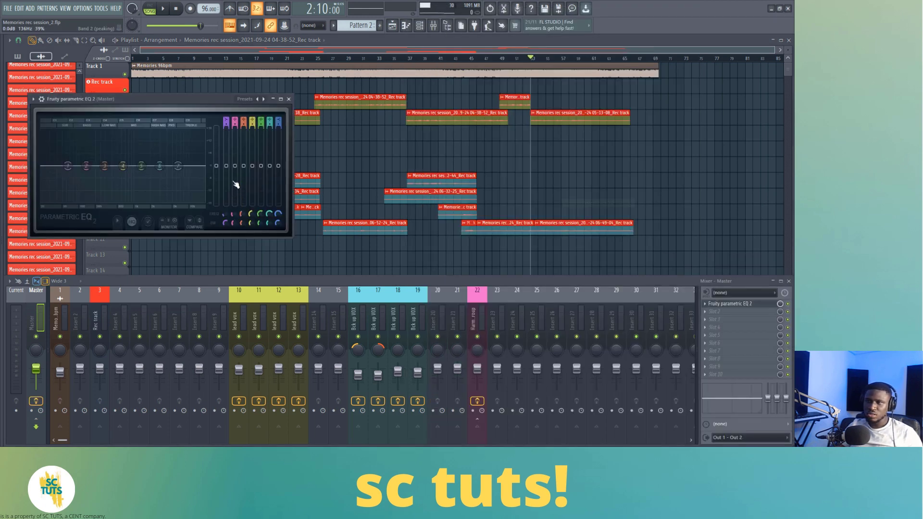
pyautogui.rightClick(264, 101)
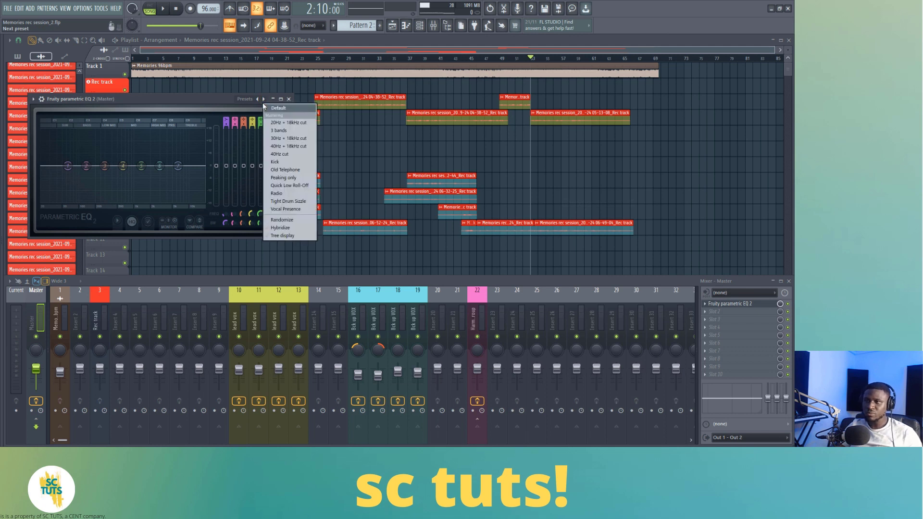
pyautogui.click(237, 112)
# Step: Set band 1 of the Master EQ to a high-pass filter and raise its cutoff to between bands 2 and 3
pyautogui.rightClick(66, 167)
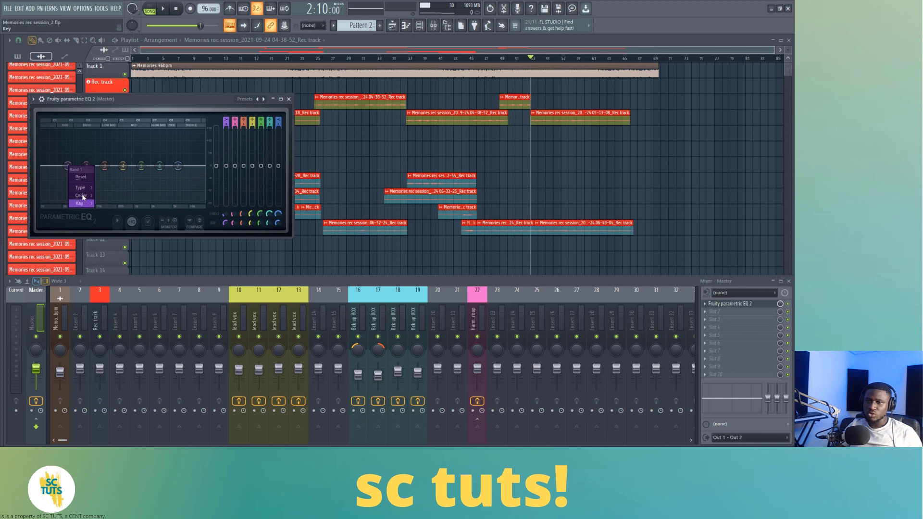
pyautogui.click(101, 196)
pyautogui.rightClick(68, 178)
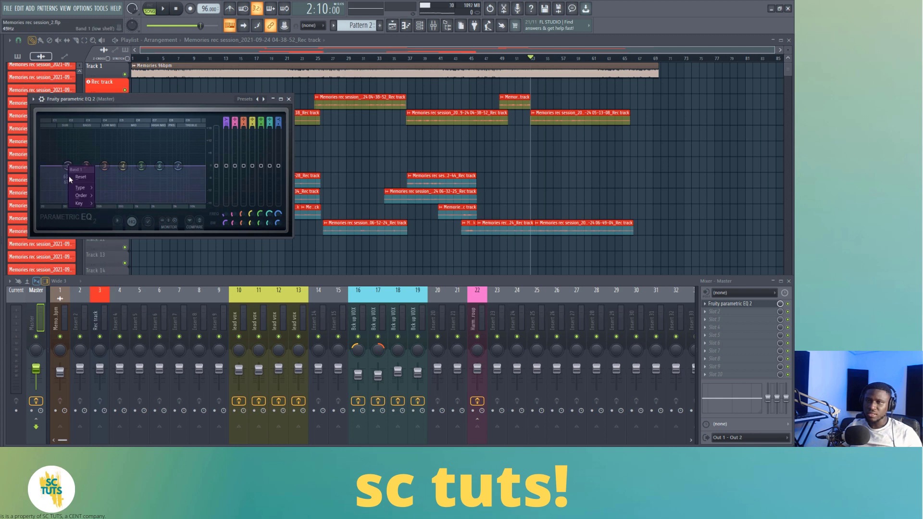
pyautogui.click(122, 211)
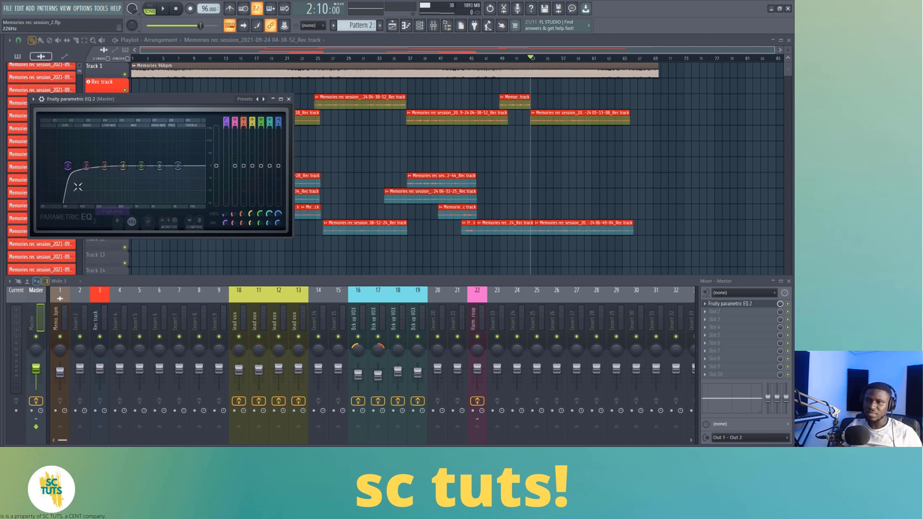
pyautogui.moveTo(75, 171); pyautogui.dragTo(95, 171)
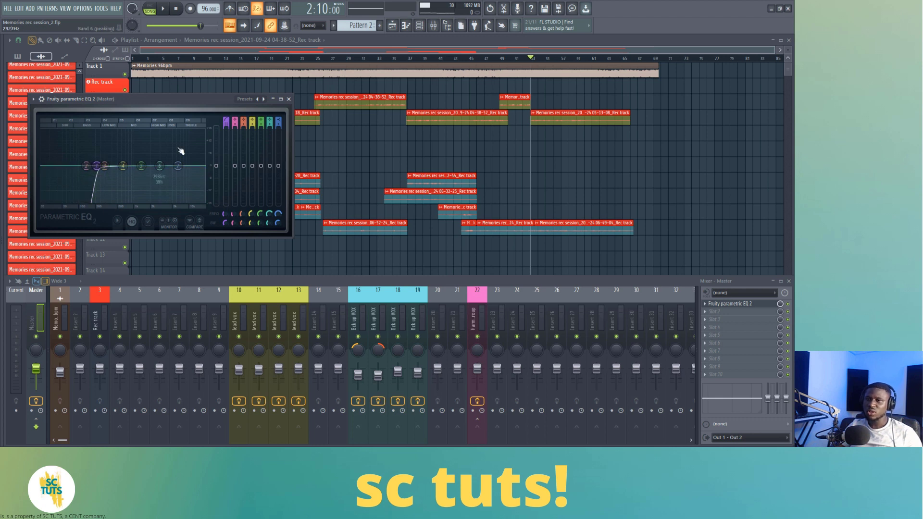
# Step: Play the song from the beginning to judge the Master high-pass filter, with the EQ window moved clear of the vocal clips, and stop playback
pyautogui.click(176, 9)
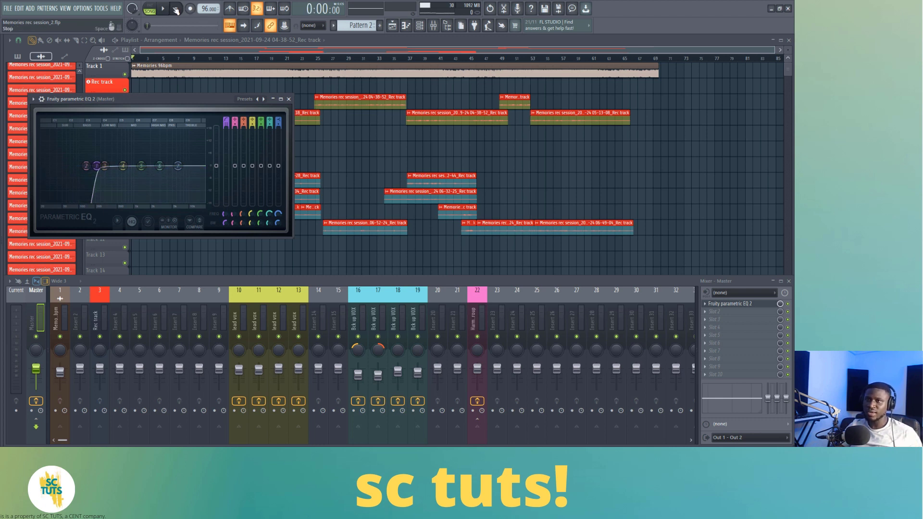
pyautogui.press('space')
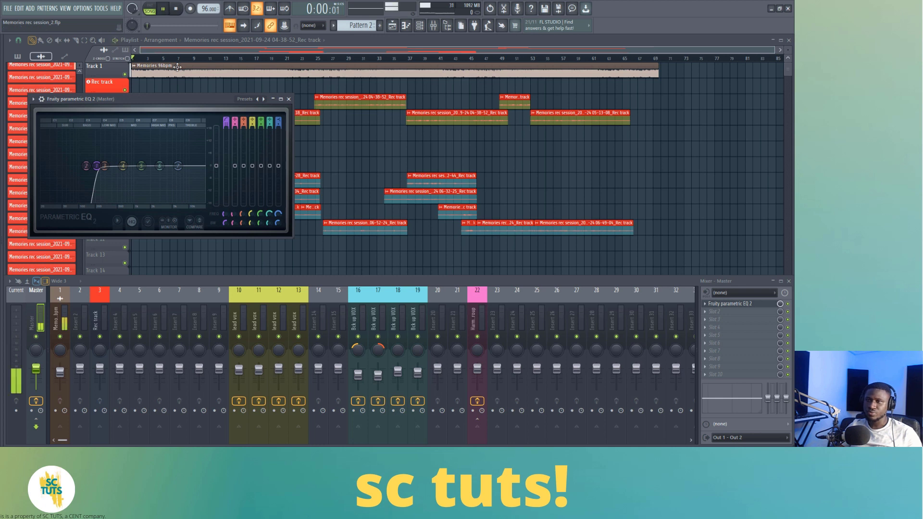
pyautogui.moveTo(199, 96); pyautogui.dragTo(433, 95)
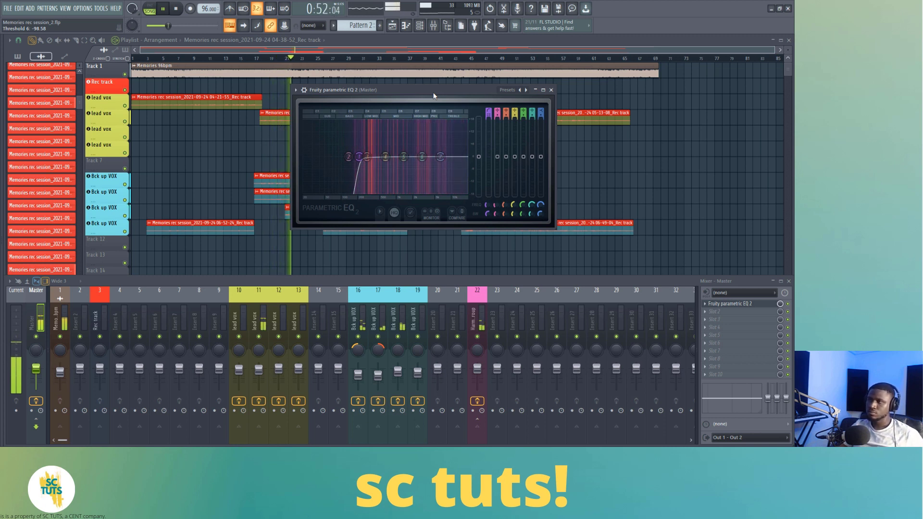
pyautogui.moveTo(433, 95); pyautogui.dragTo(655, 103)
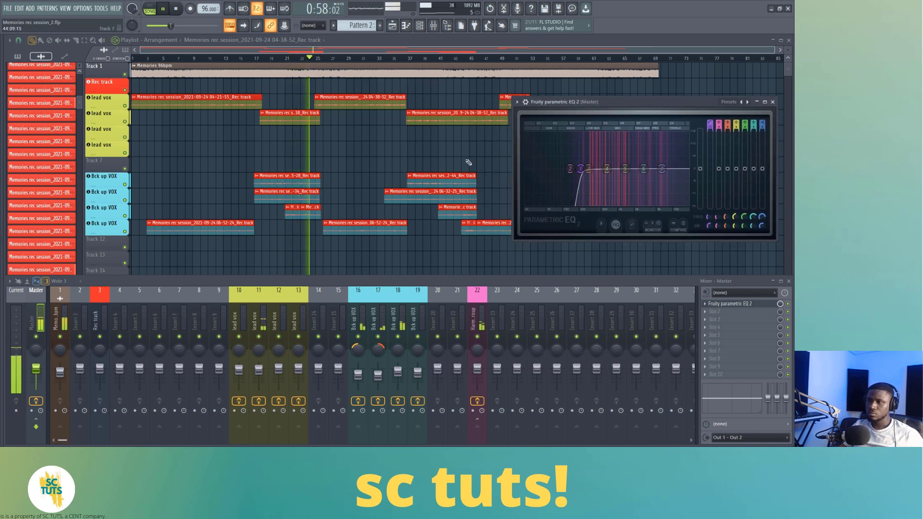
pyautogui.scroll(-1, 369, 202)
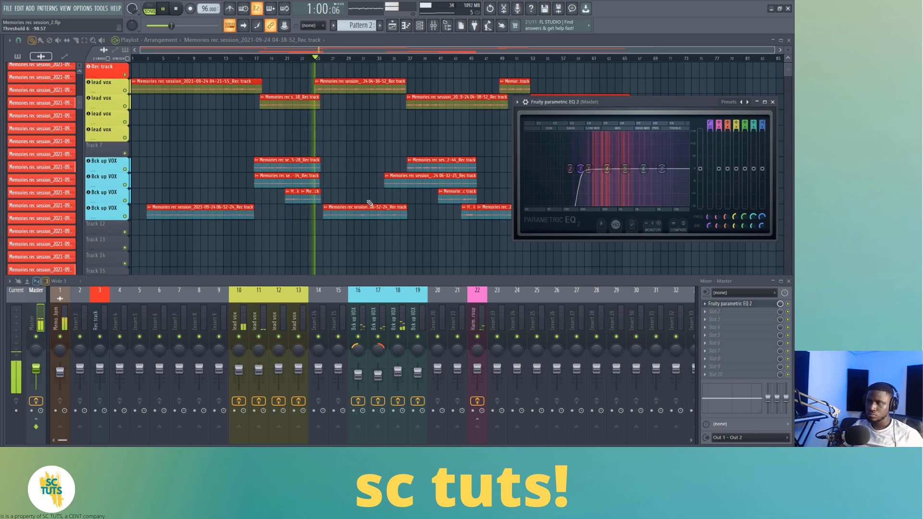
pyautogui.scroll(1, 369, 203)
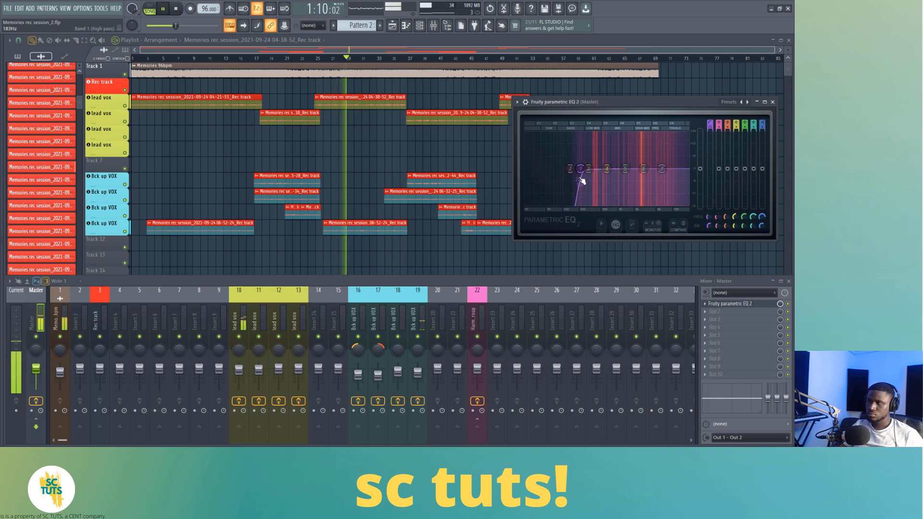
pyautogui.moveTo(582, 180); pyautogui.dragTo(584, 178)
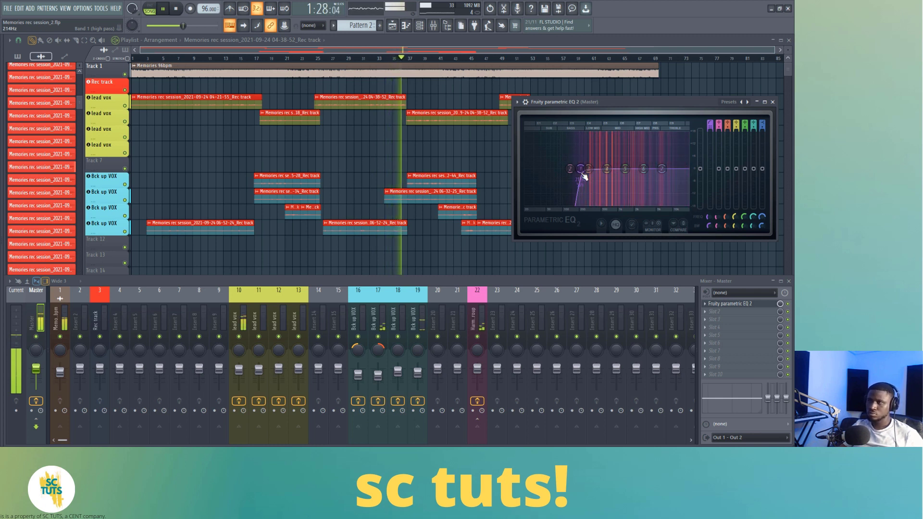
pyautogui.moveTo(582, 174); pyautogui.dragTo(587, 181)
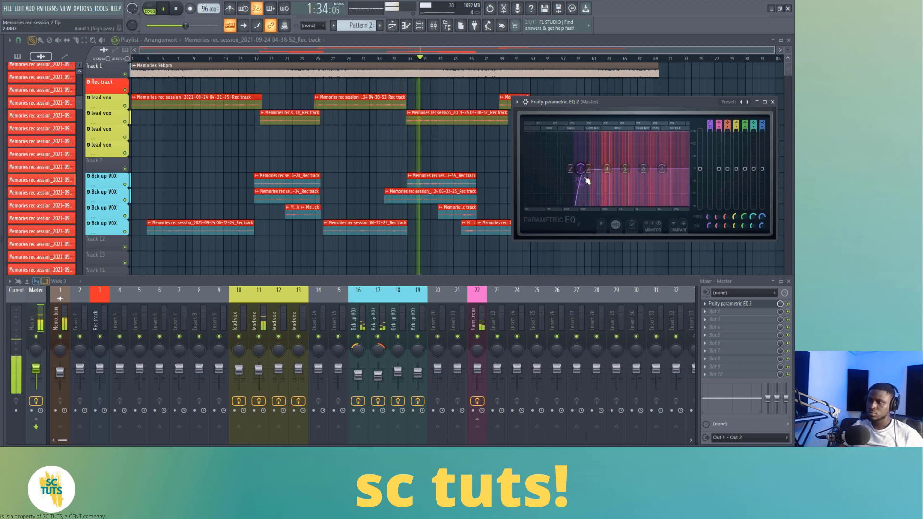
pyautogui.moveTo(586, 180); pyautogui.dragTo(586, 175)
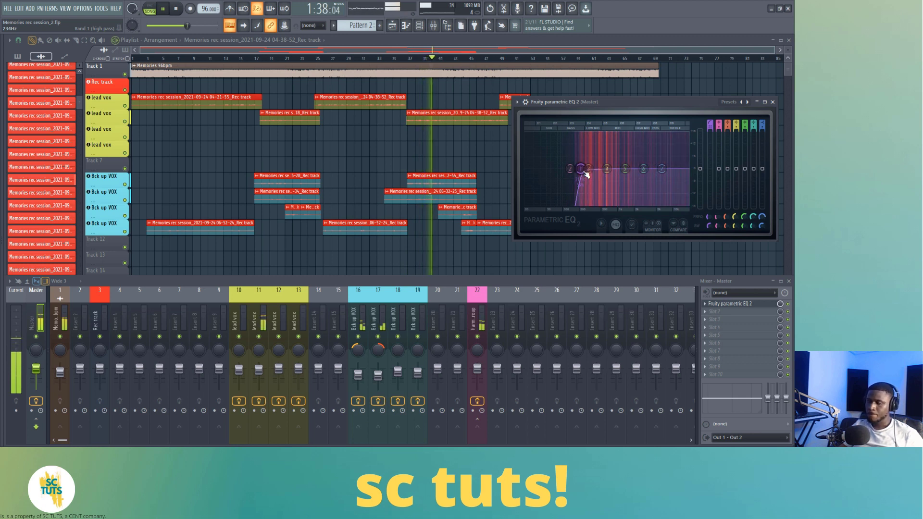
pyautogui.press('space')
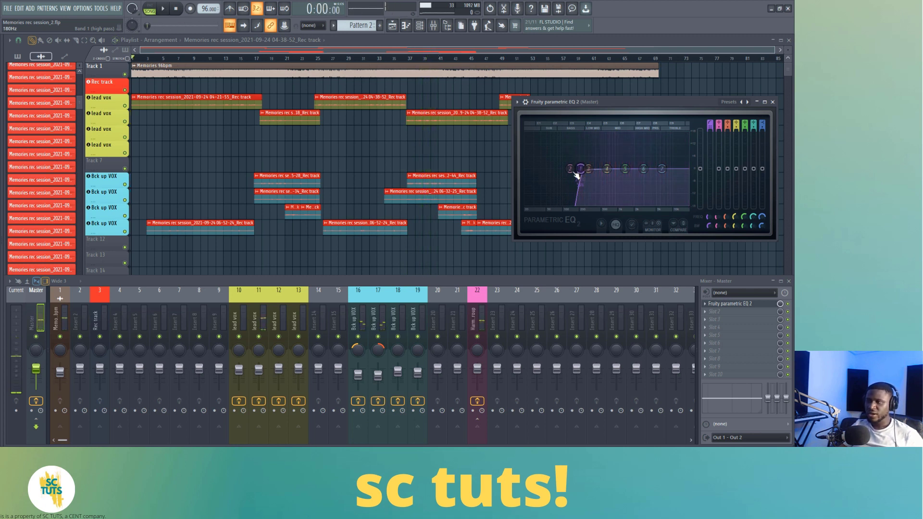
# Step: Hide the EQ window, play the song from bar 54 and stop playback
pyautogui.click(480, 51)
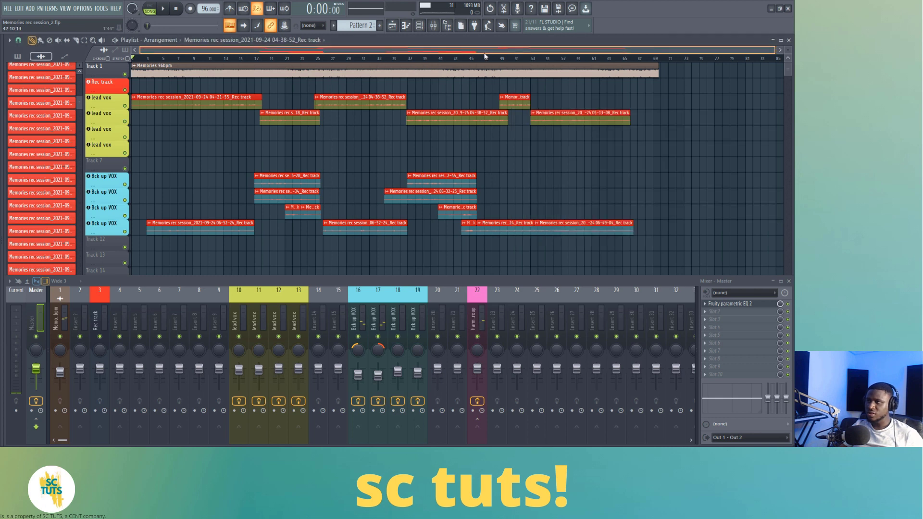
pyautogui.click(538, 60)
pyautogui.press('space')
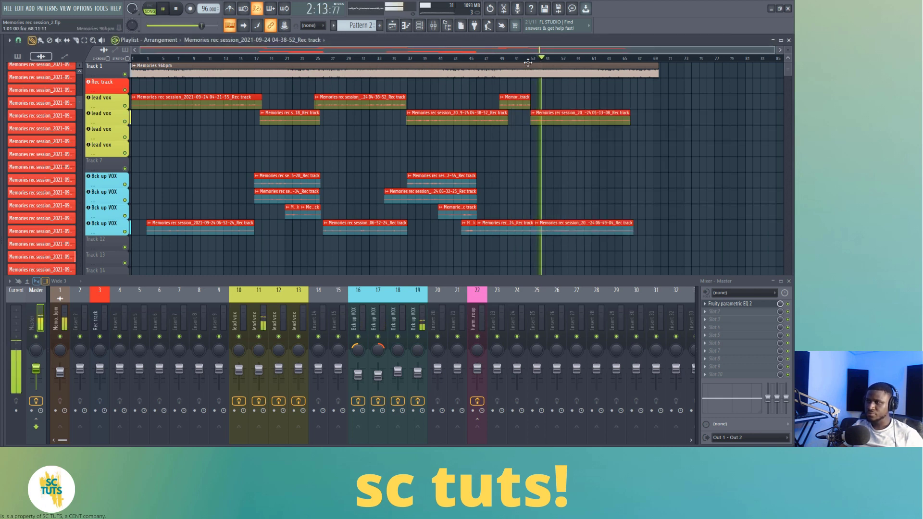
pyautogui.press('space')
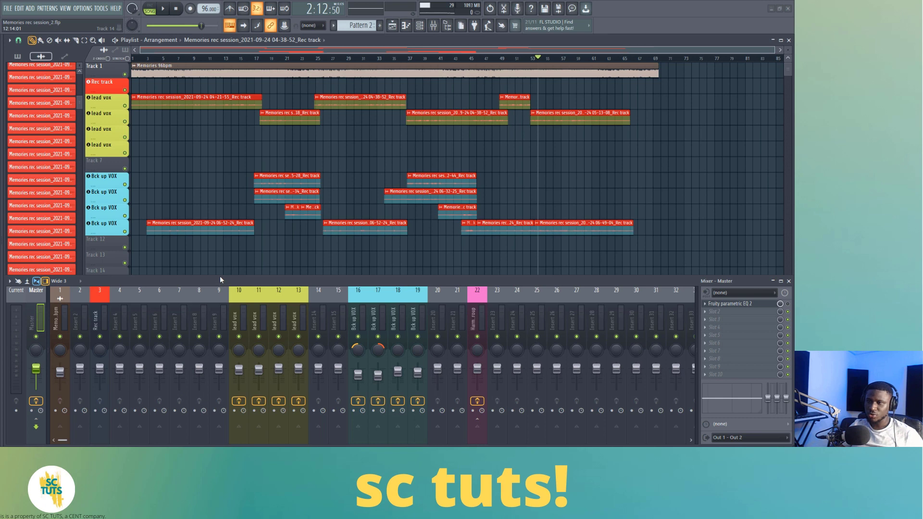
# Step: Enlarge the mixer and reset the Master track's stereo separation to its default
pyautogui.moveTo(220, 275); pyautogui.dragTo(221, 180)
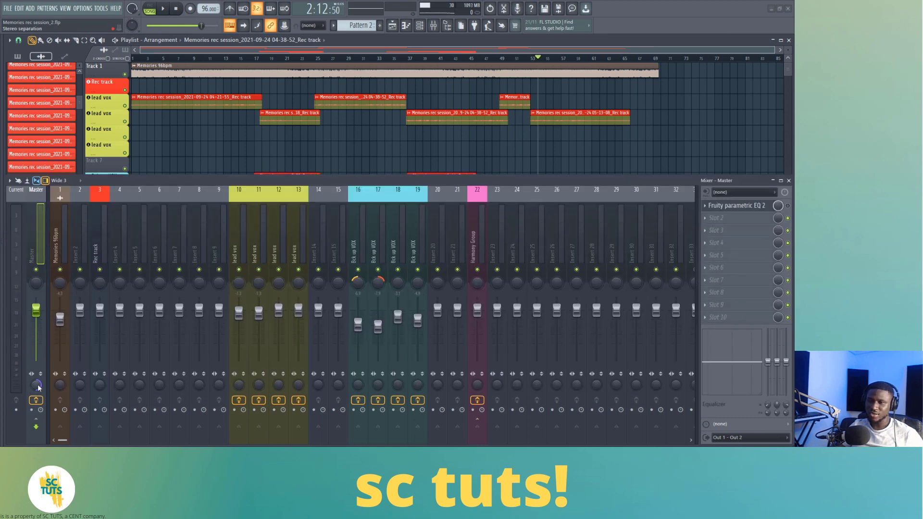
pyautogui.rightClick(38, 386)
pyautogui.click(60, 325)
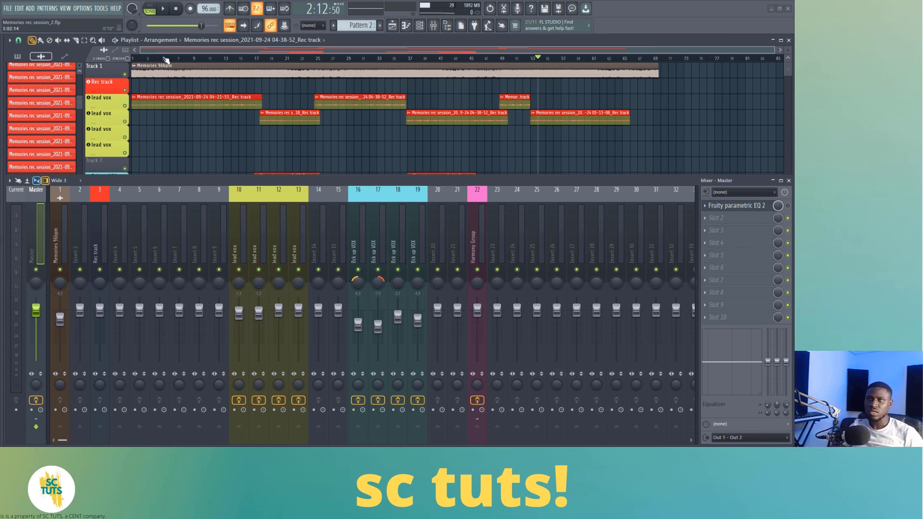
# Step: Play the song from bar 5 and resize the mixer to full-height channel strips to watch the level meters
pyautogui.click(163, 59)
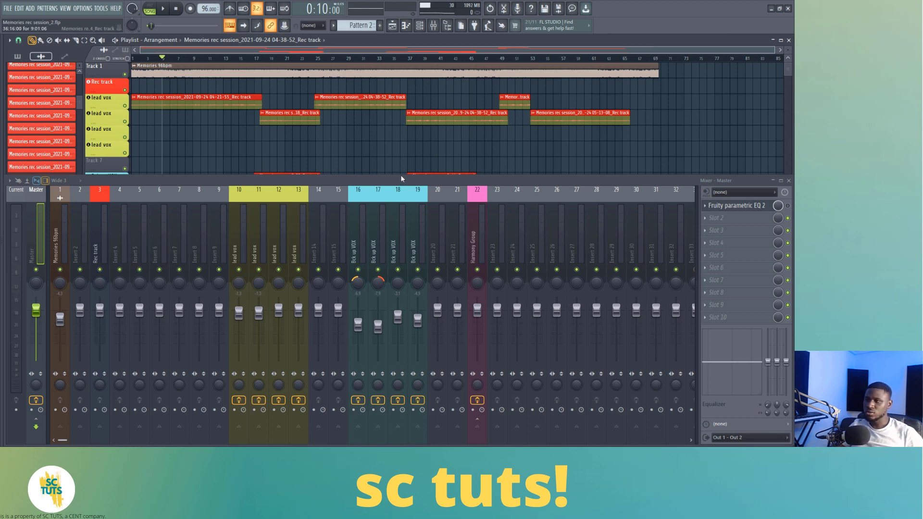
pyautogui.moveTo(401, 179); pyautogui.dragTo(383, 277)
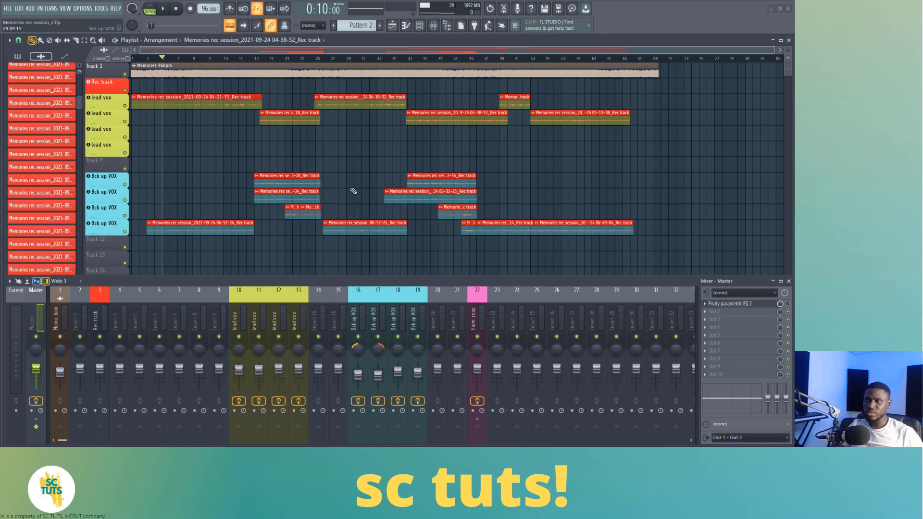
pyautogui.press('space')
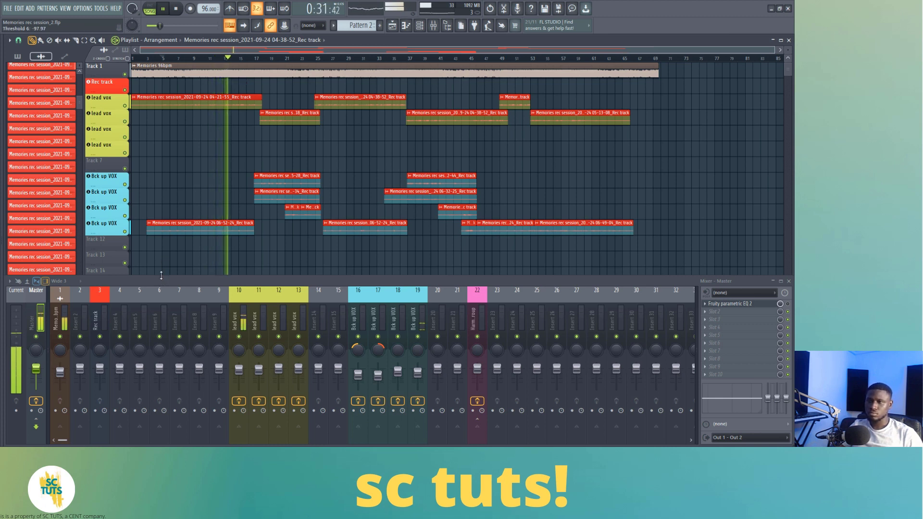
pyautogui.moveTo(163, 264); pyautogui.dragTo(144, 242)
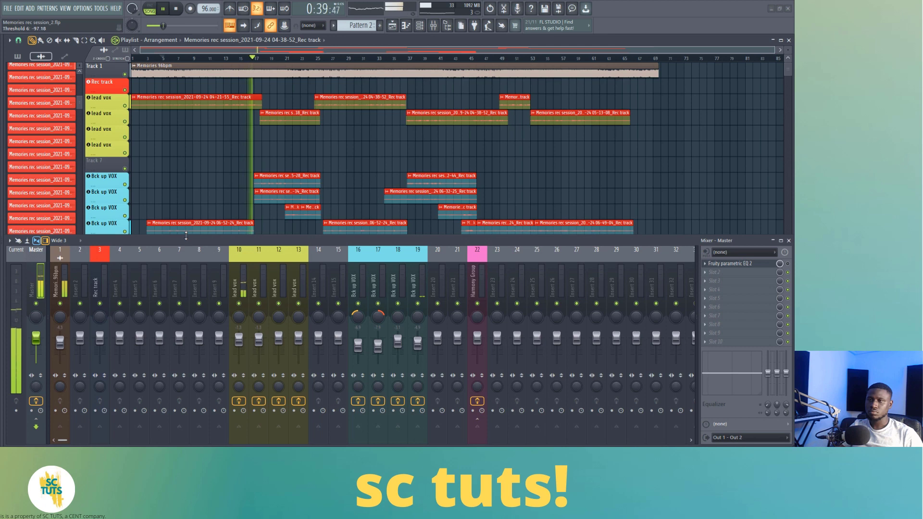
pyautogui.moveTo(187, 232); pyautogui.dragTo(192, 140)
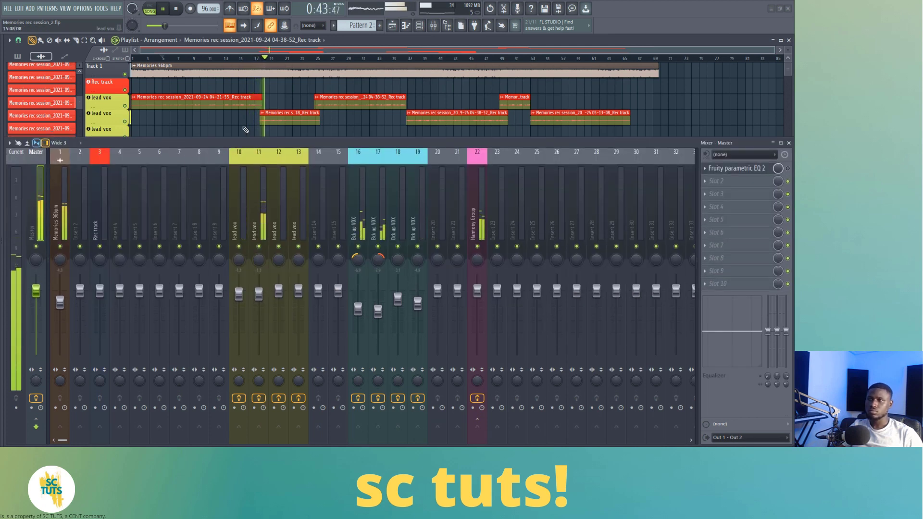
# Step: Stop playback and raise the volume of the Memories 96bpm beat on mixer track 1 slightly
pyautogui.press('space')
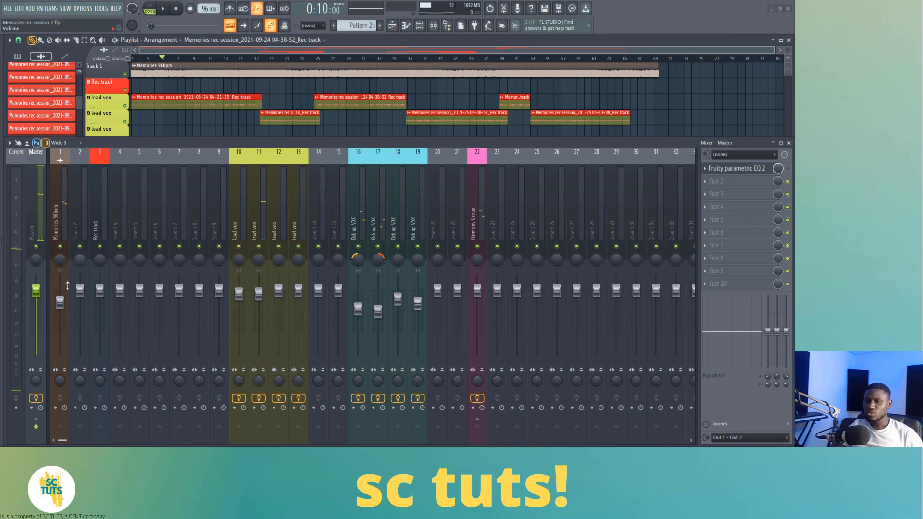
pyautogui.click(60, 302)
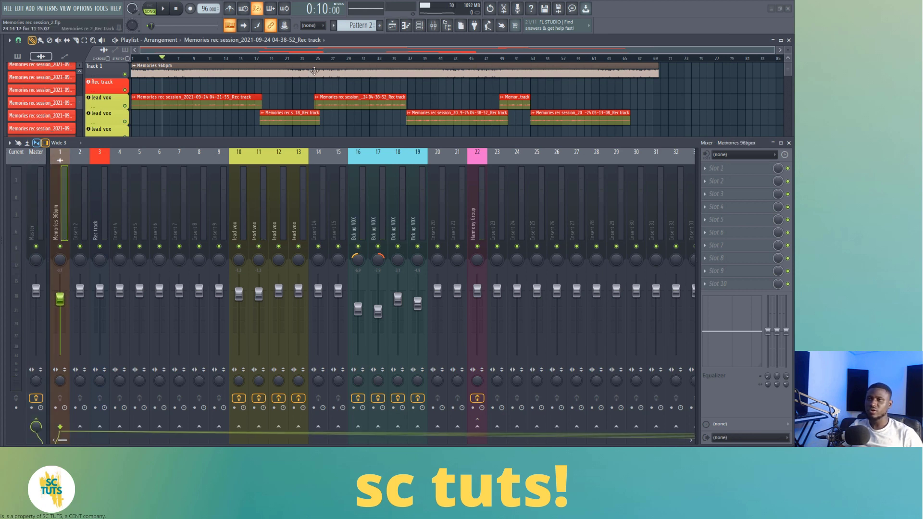
# Step: Play the song from bar 5 to judge the louder beat, select lead vox track 10, shrink the mixer below the backing vocals, and stop playback
pyautogui.press('space')
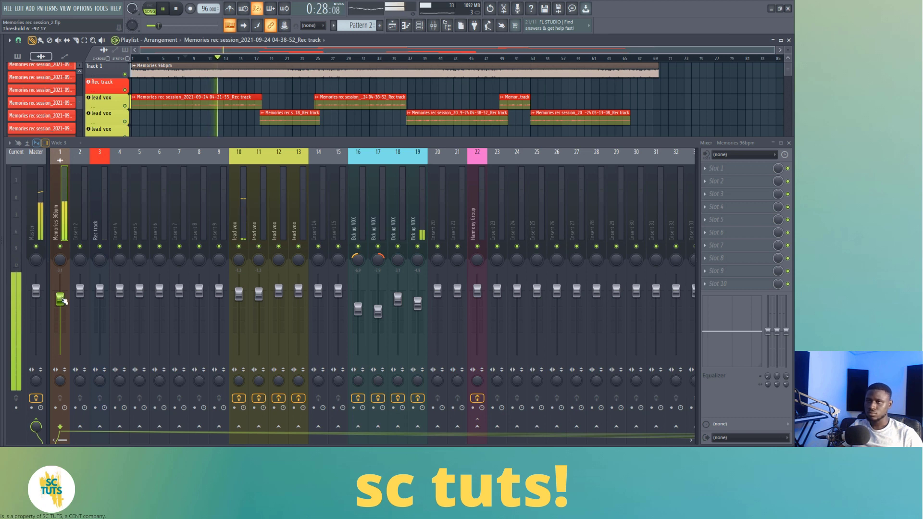
pyautogui.click(242, 209)
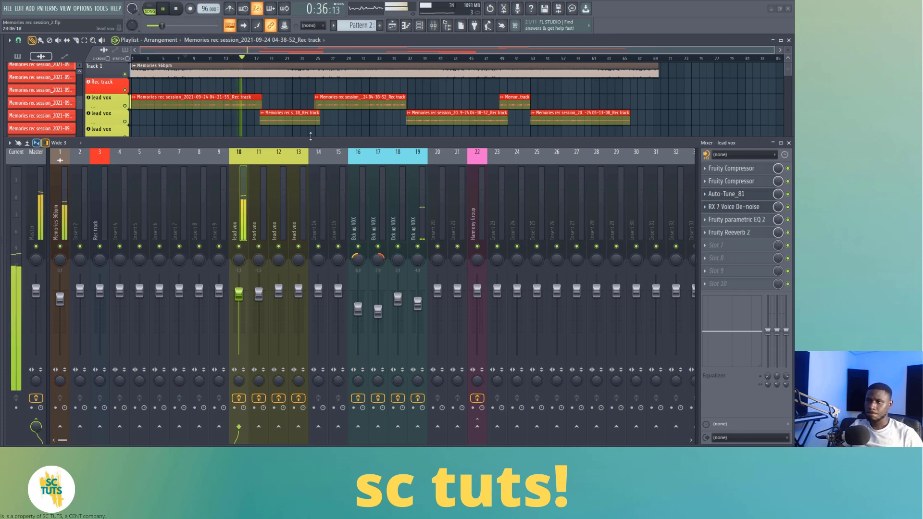
pyautogui.moveTo(310, 137); pyautogui.dragTo(299, 251)
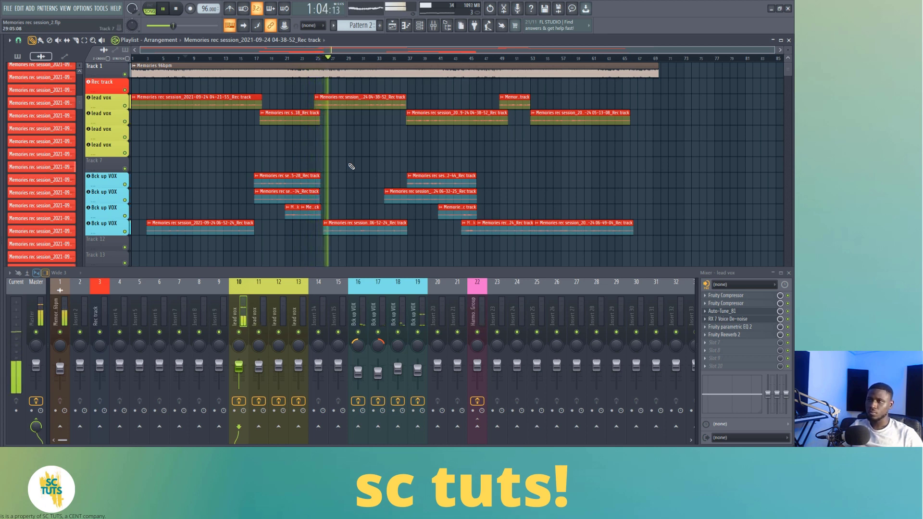
pyautogui.press('space')
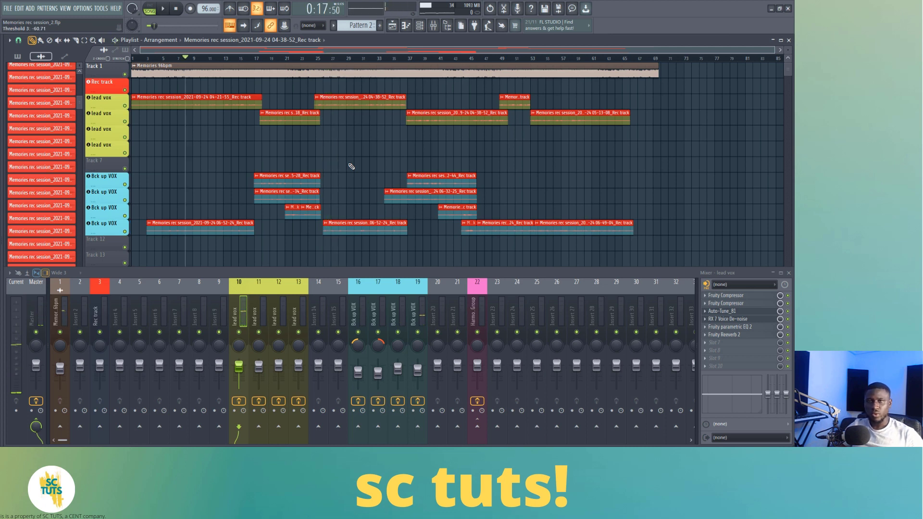